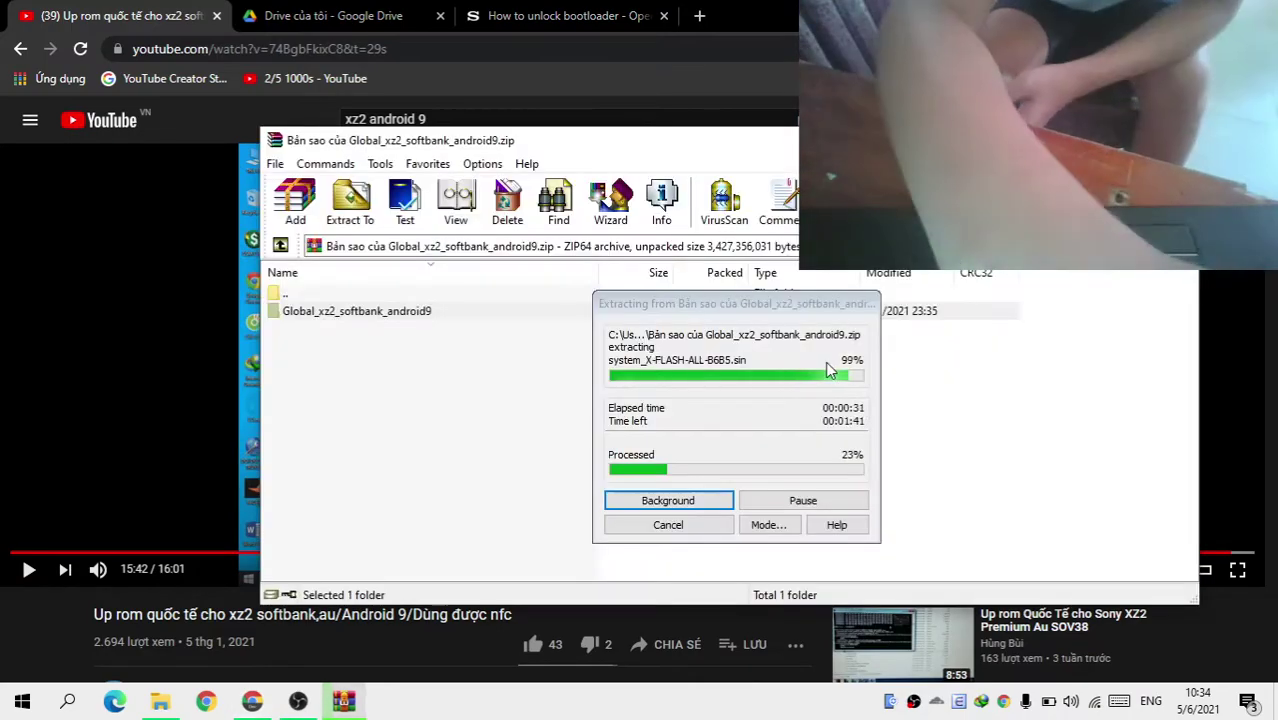
pyautogui.hotkey('alt', 'Tab')
pyautogui.hotkey('alt', 'Tab')
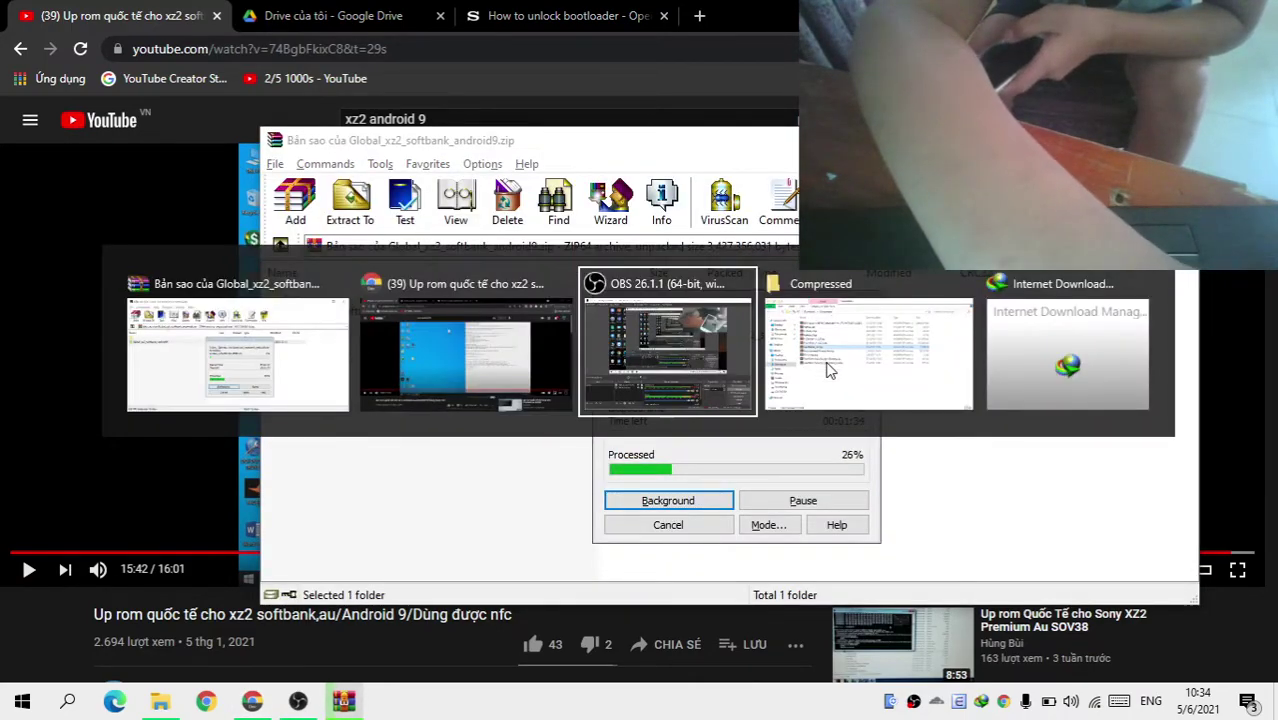
pyautogui.press('Escape')
pyautogui.hotkey('alt', 'Tab')
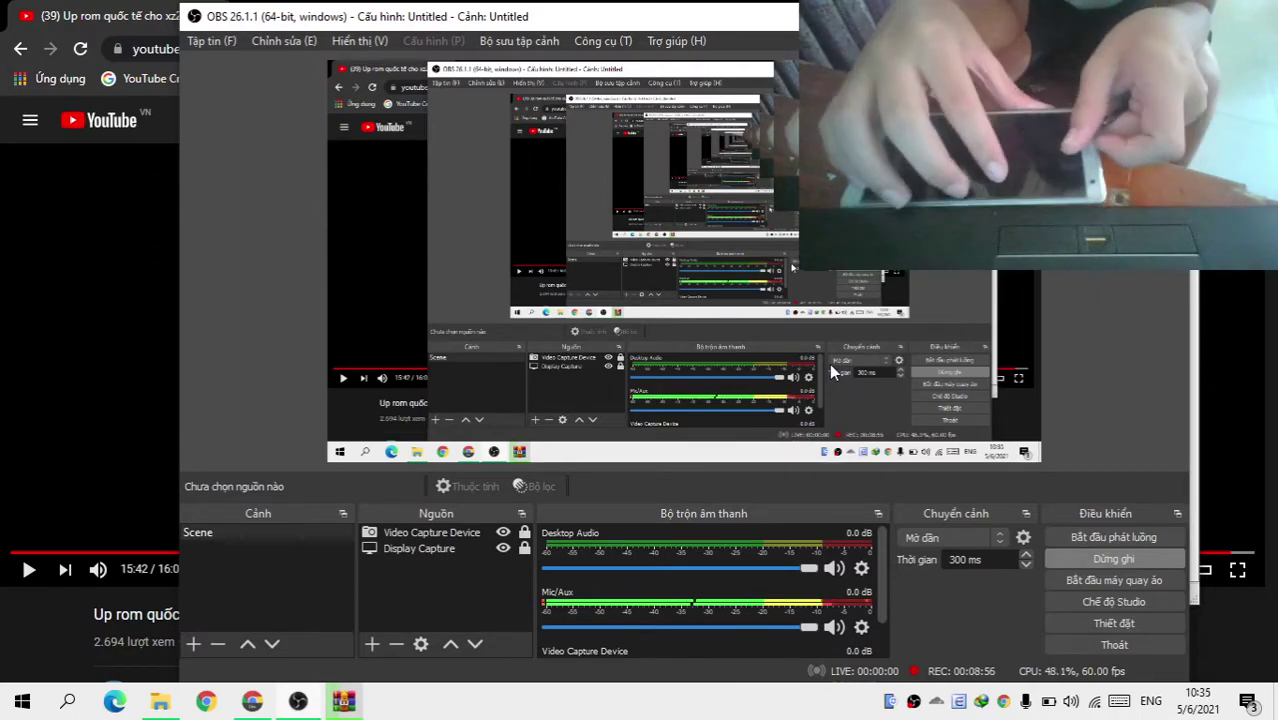
pyautogui.hotkey('alt', 'Tab')
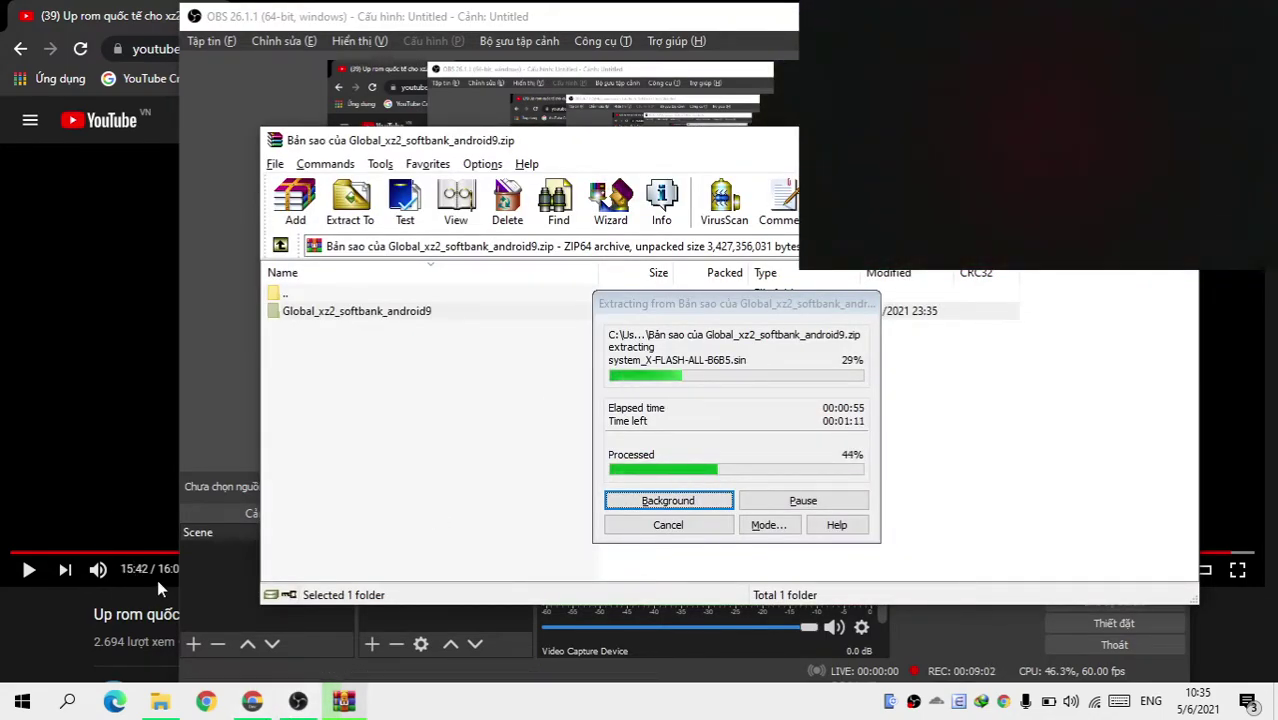
# Switch to OBS, hide the Video Capture Device source and minimize the OBS window
pyautogui.click(186, 573)
pyautogui.click(496, 535)
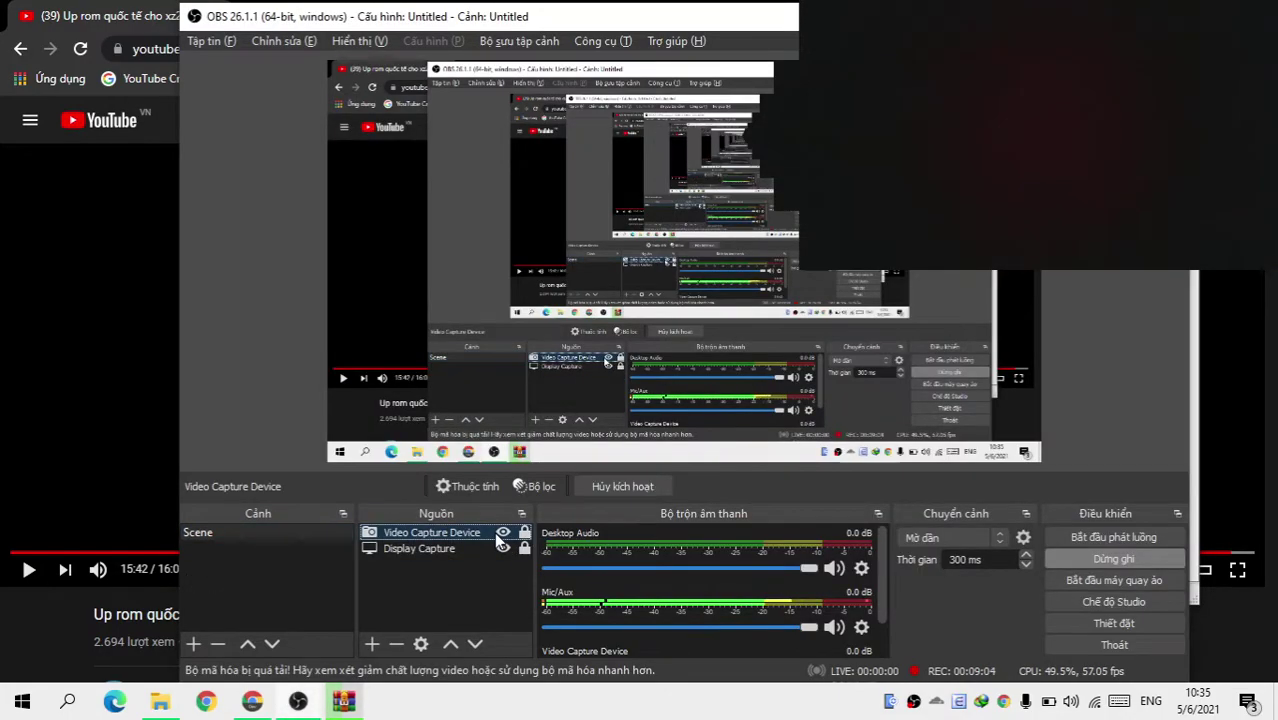
pyautogui.click(503, 533)
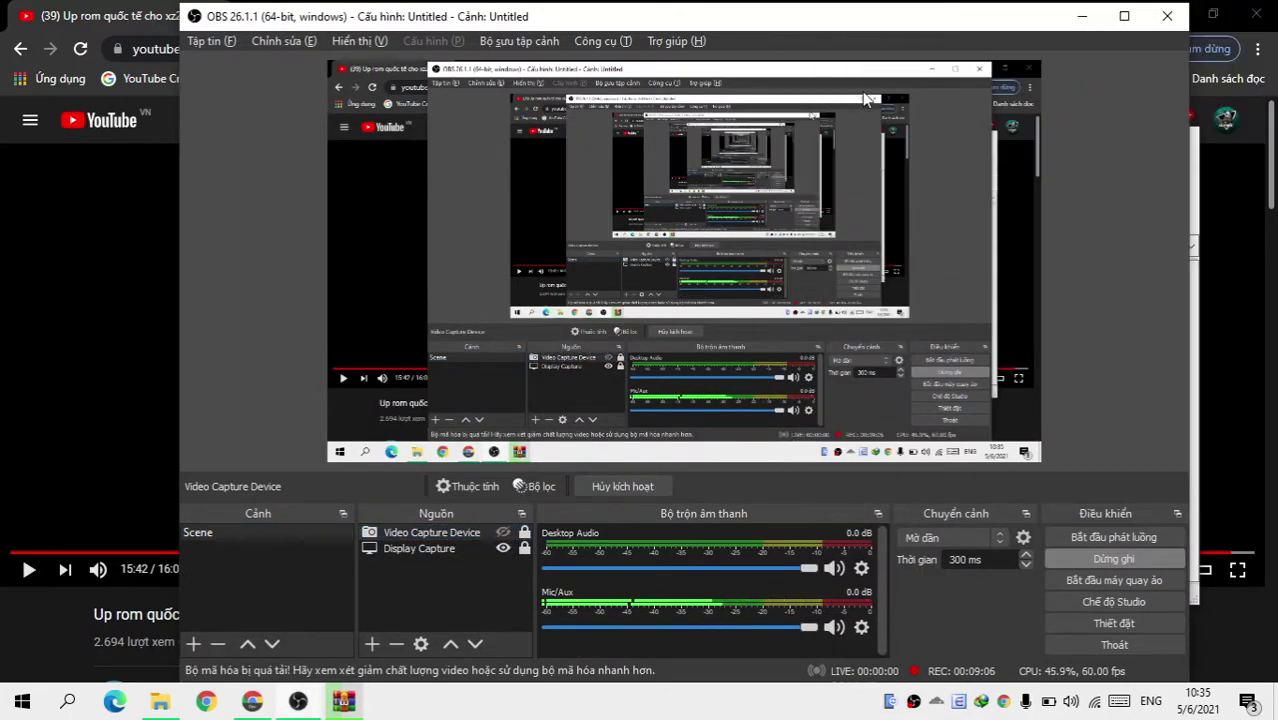
pyautogui.click(1081, 16)
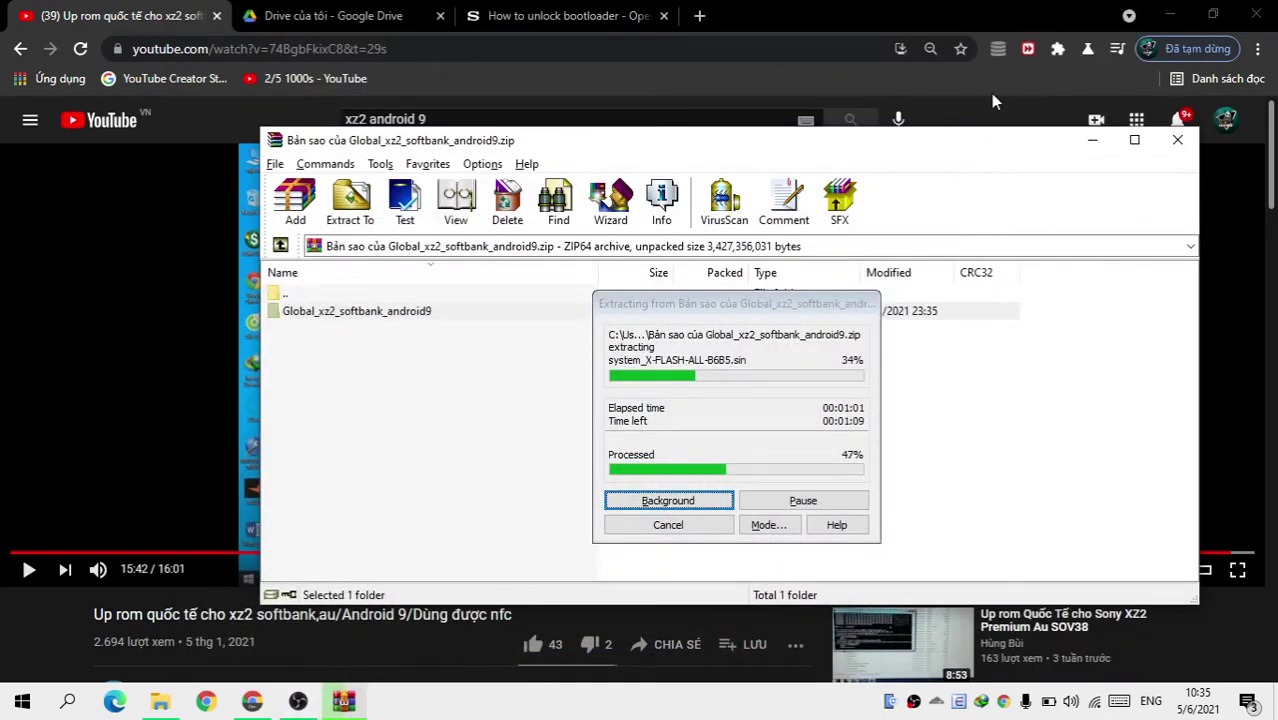
# Deactivate the Video Capture Device webcam in OBS and return to the WinRAR extraction window
pyautogui.click(2, 467)
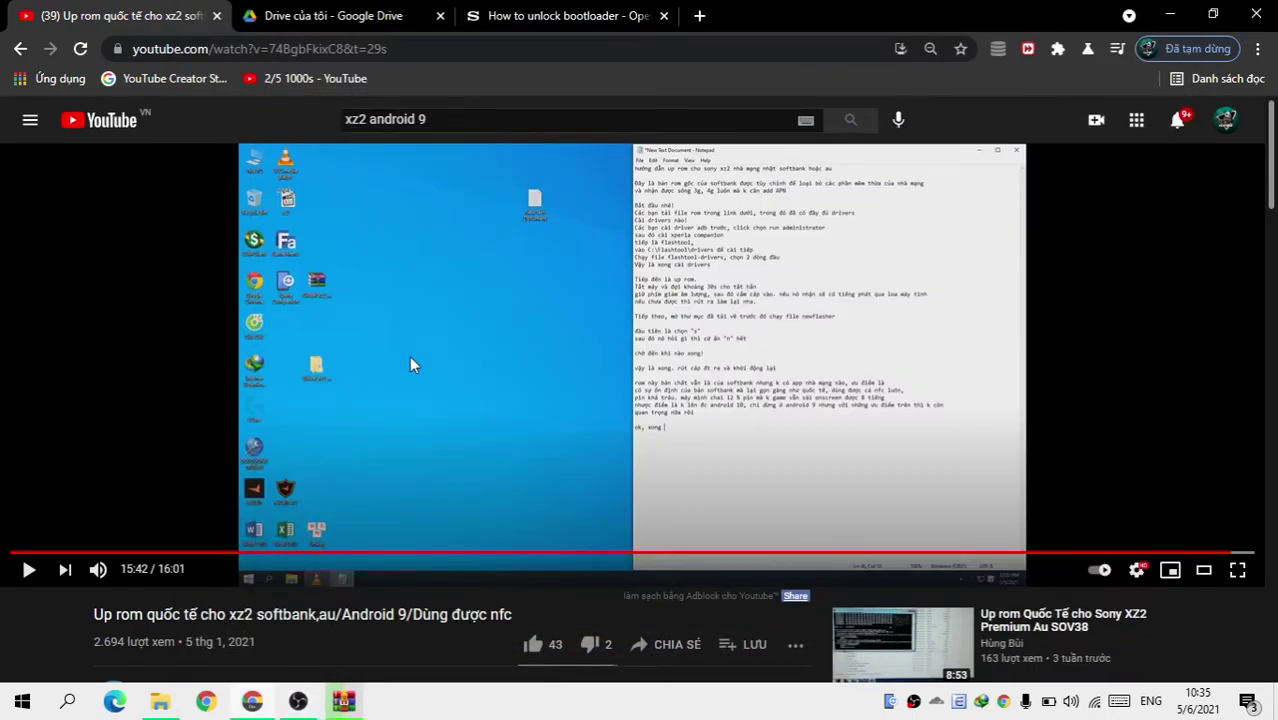
pyautogui.click(343, 701)
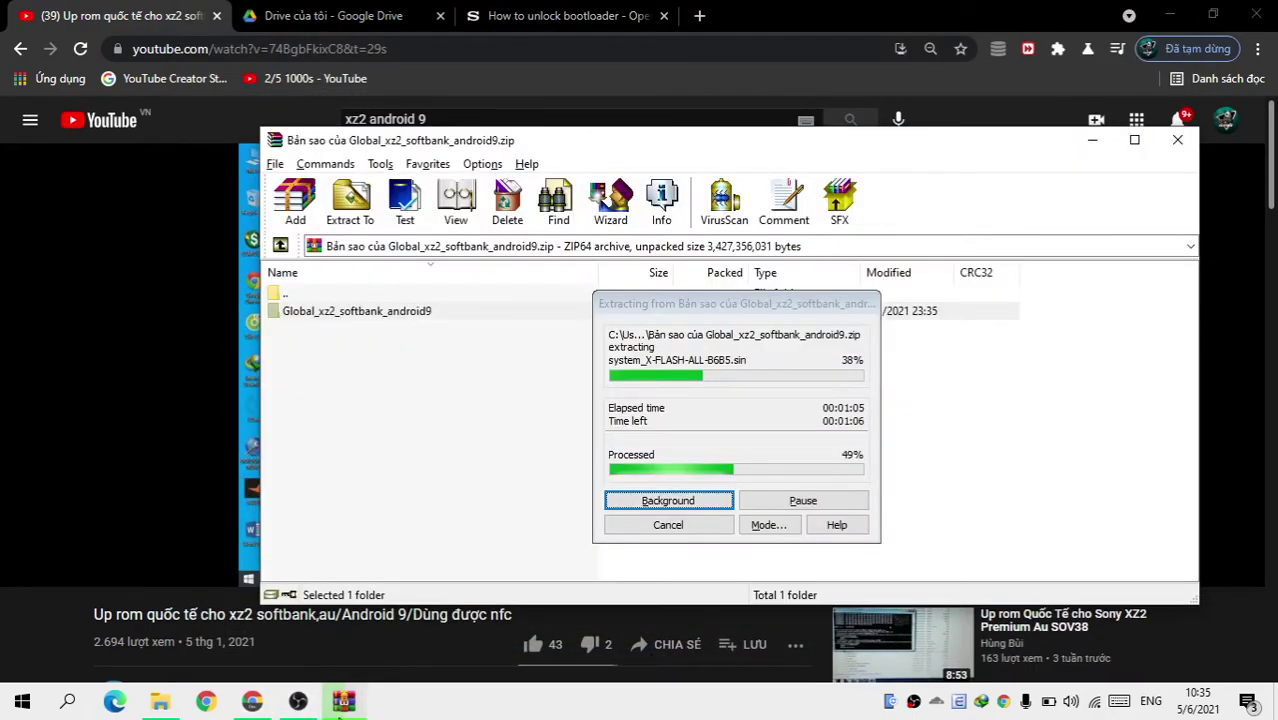
pyautogui.click(298, 701)
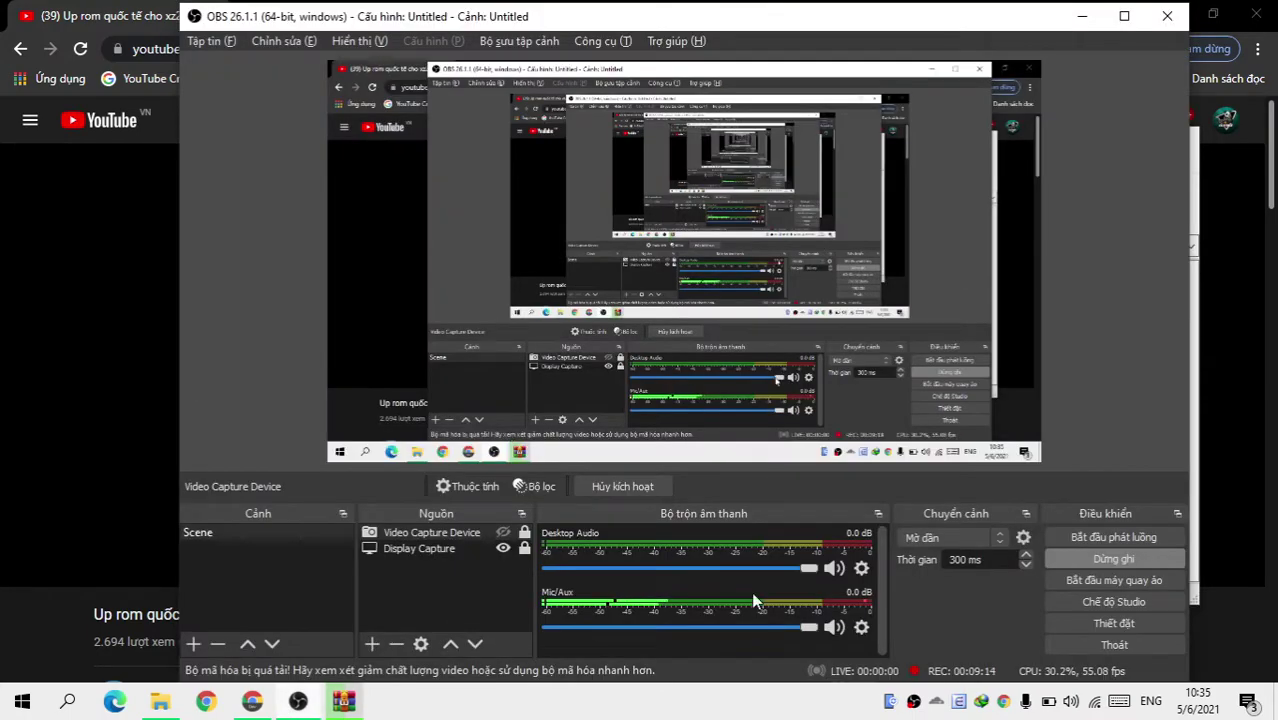
pyautogui.click(616, 490)
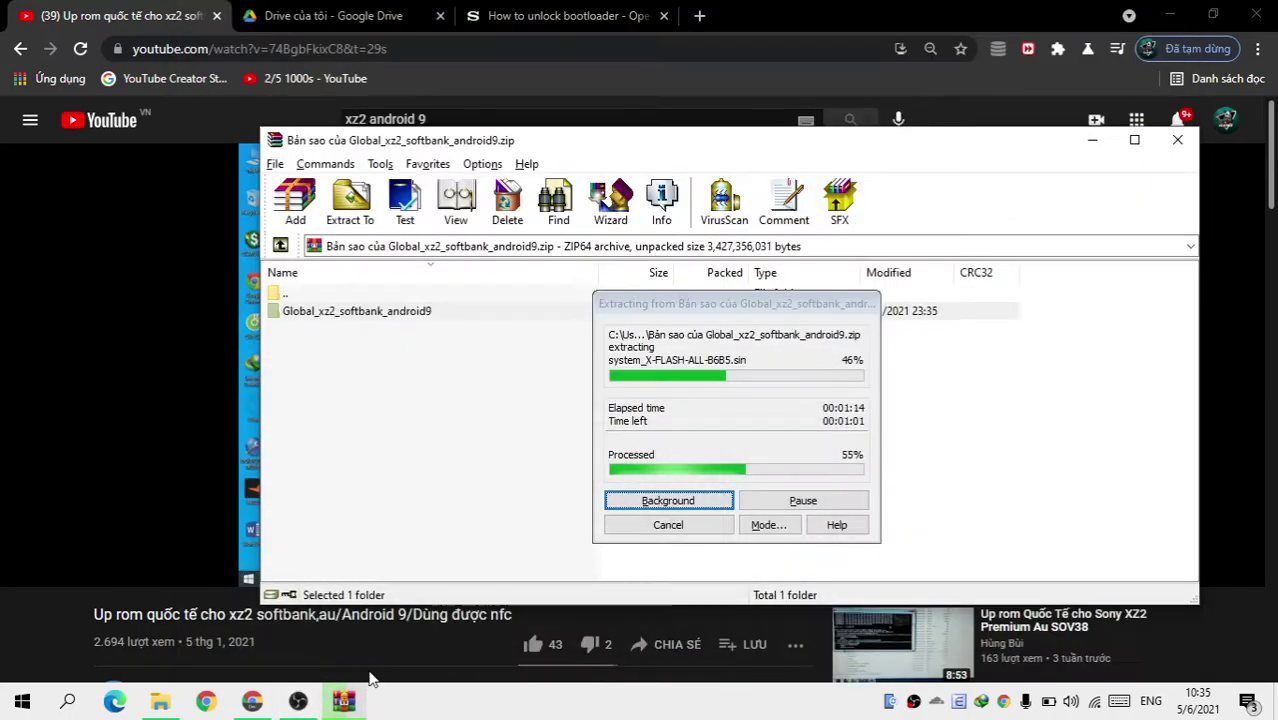
pyautogui.click(344, 700)
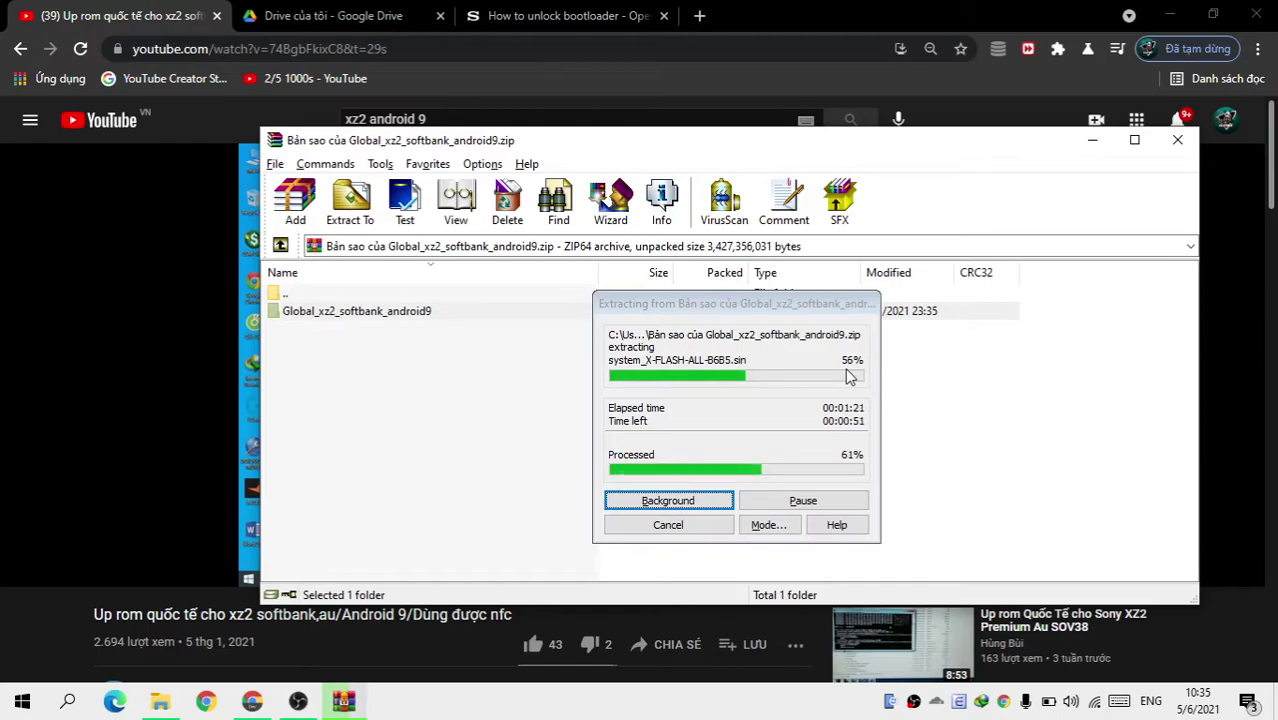
# Close the bootloader guide, Google Drive and YouTube tabs in Chrome, cancelling autoplay of the next video
pyautogui.click(666, 18)
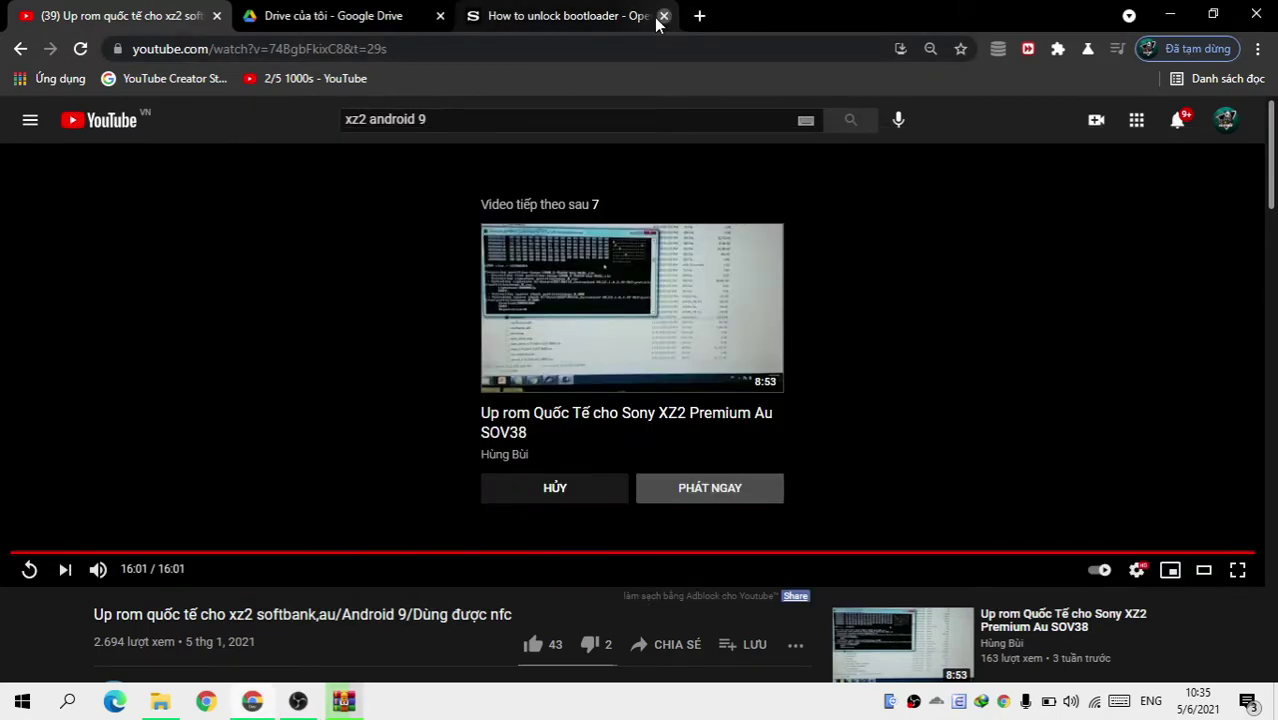
pyautogui.click(443, 16)
pyautogui.click(441, 16)
pyautogui.click(541, 486)
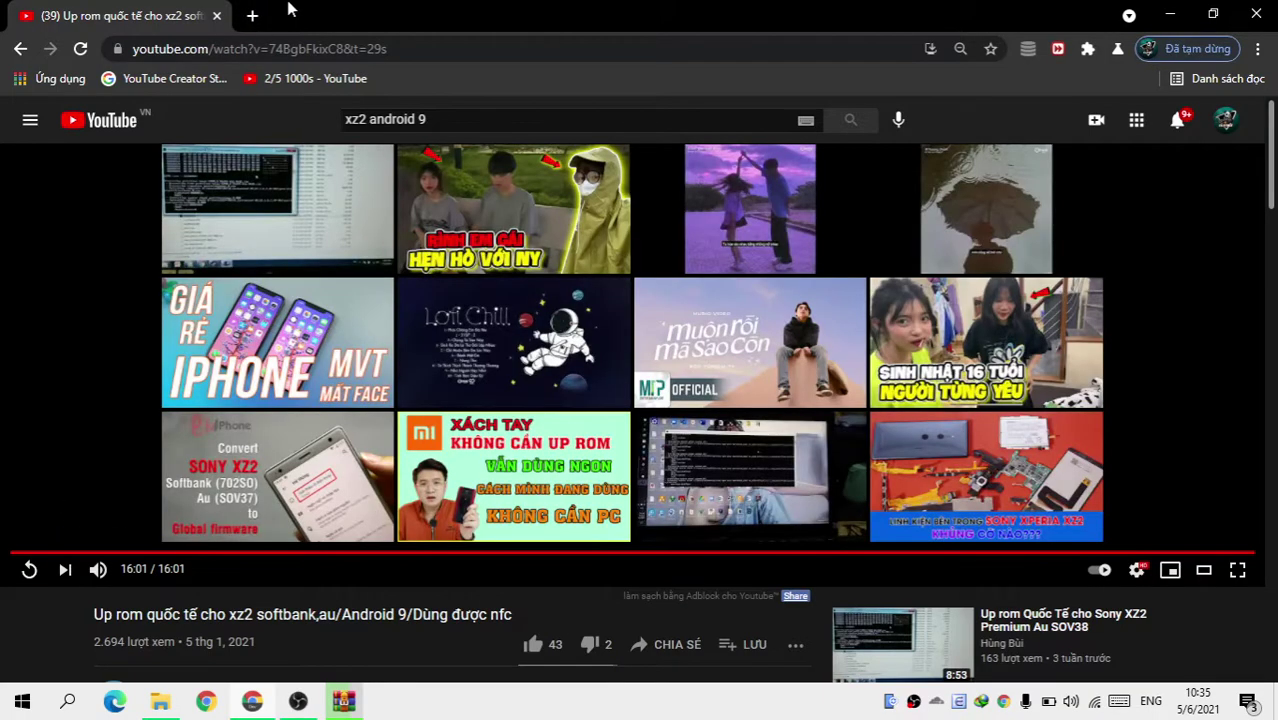
pyautogui.click(250, 16)
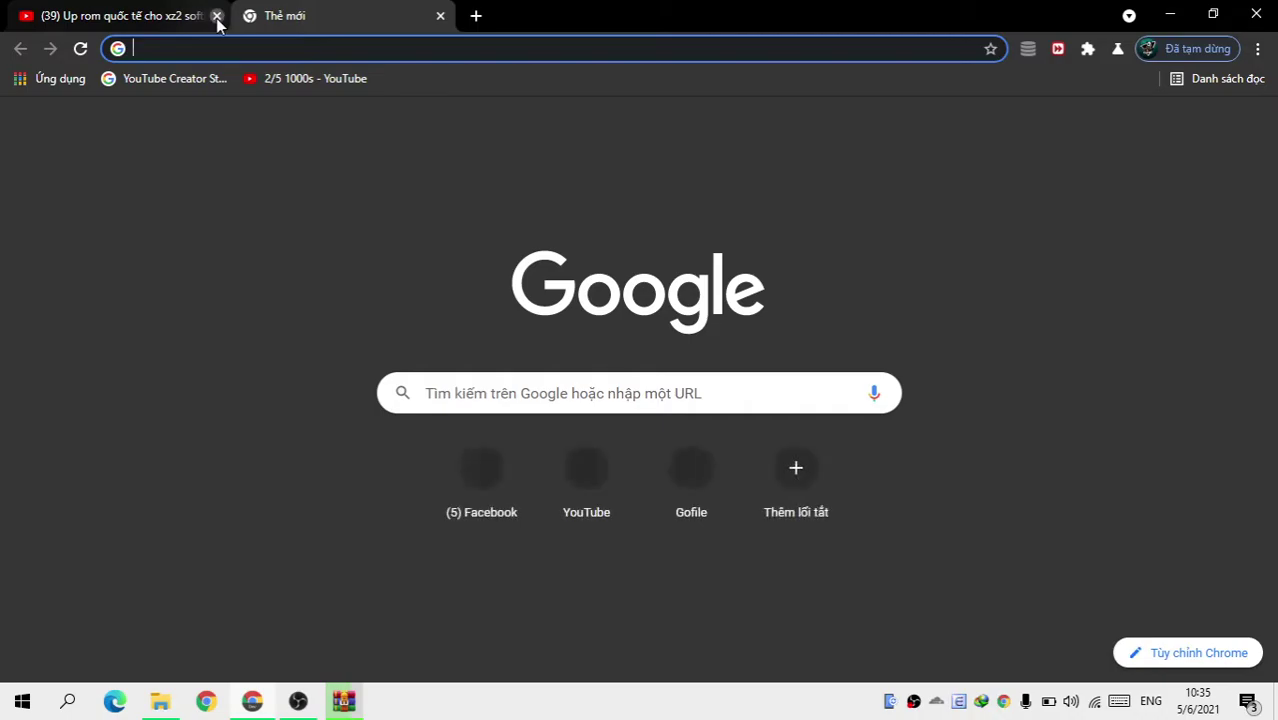
pyautogui.click(217, 17)
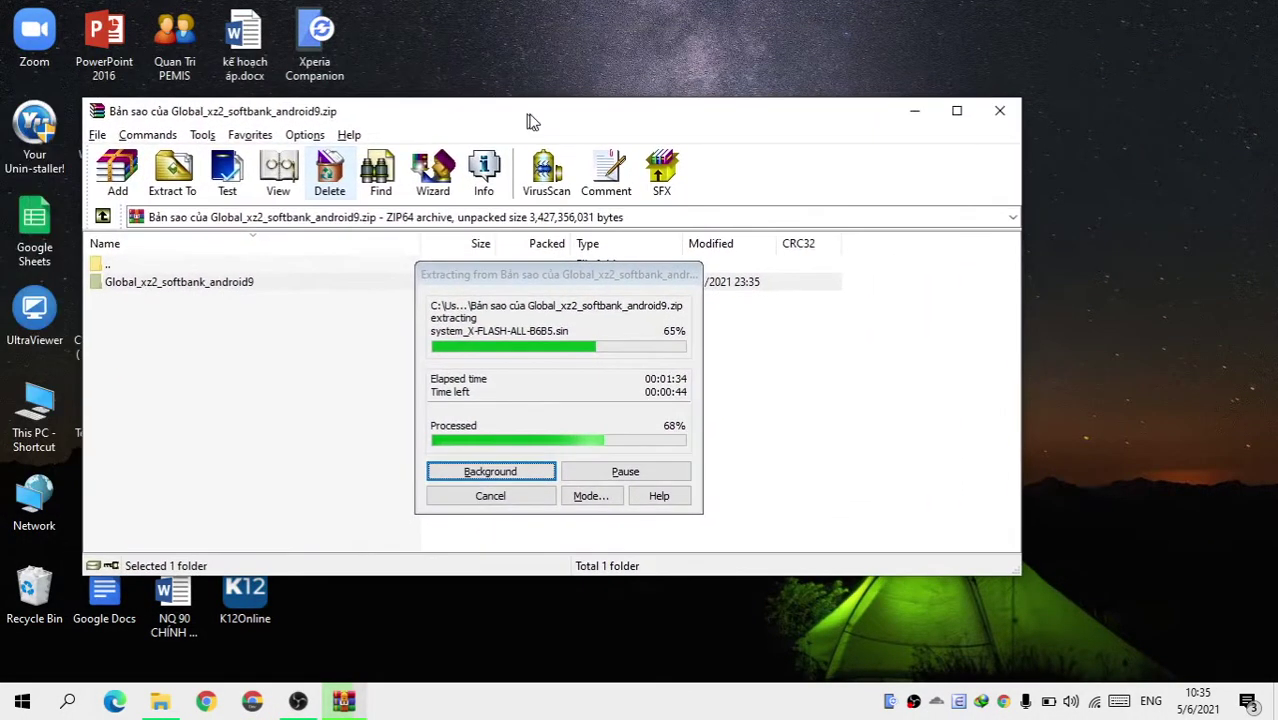
# Close the WinRAR archive window once extraction finishes and open the extracted Global_xz2_softbank_android9 folder
pyautogui.moveTo(530, 121); pyautogui.dragTo(537, 124)
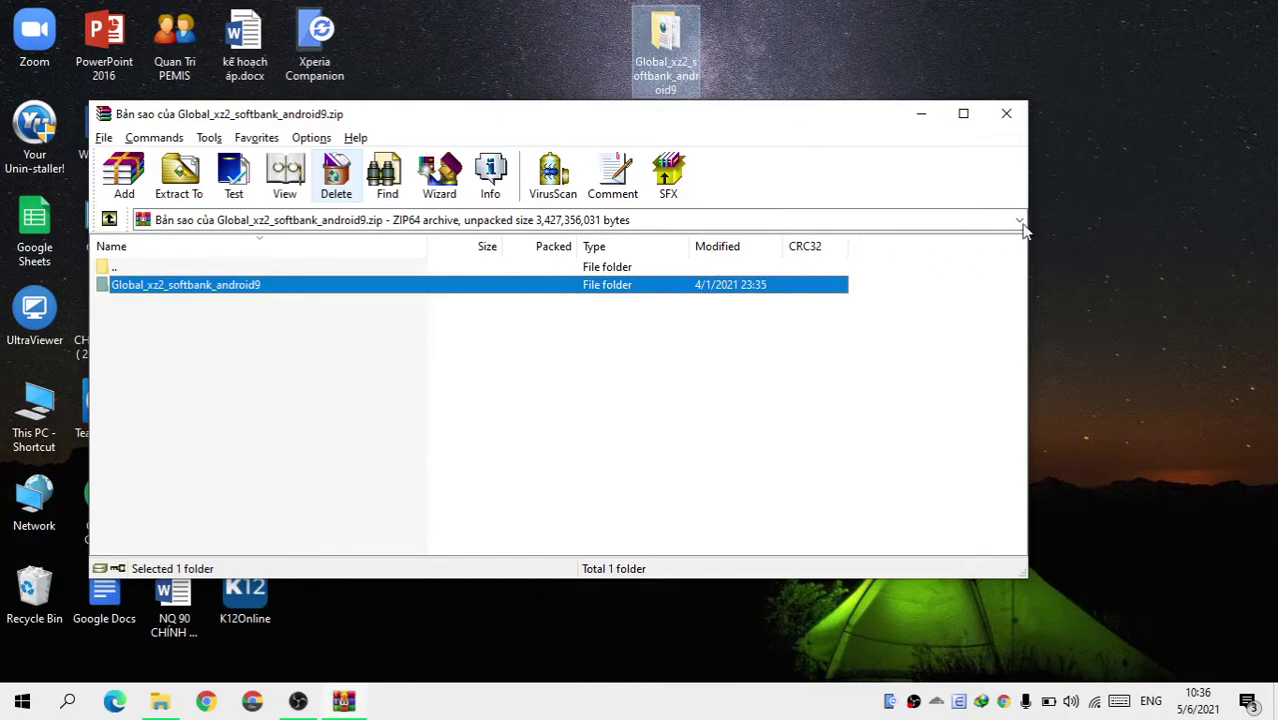
pyautogui.click(1006, 113)
pyautogui.click(1078, 75)
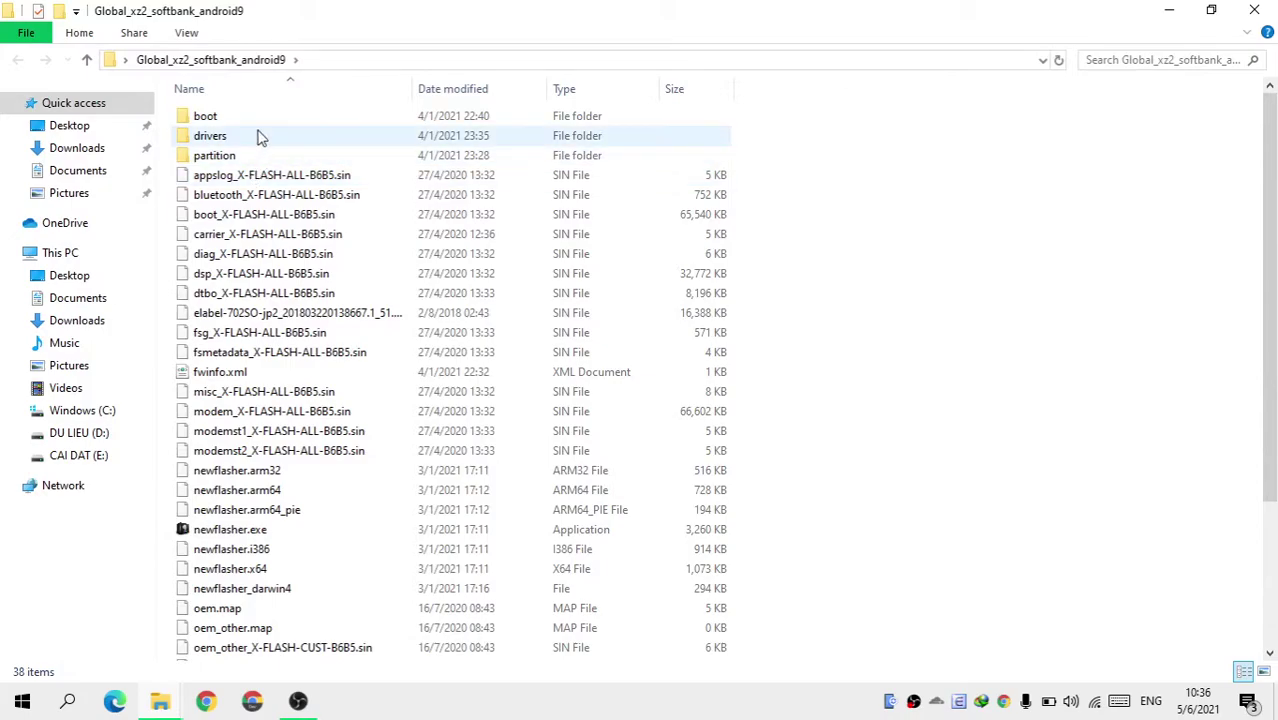
# Examine the driver installers in the drivers folder, including flashtool-0.9.32.0-windows.exe
pyautogui.doubleClick(258, 137)
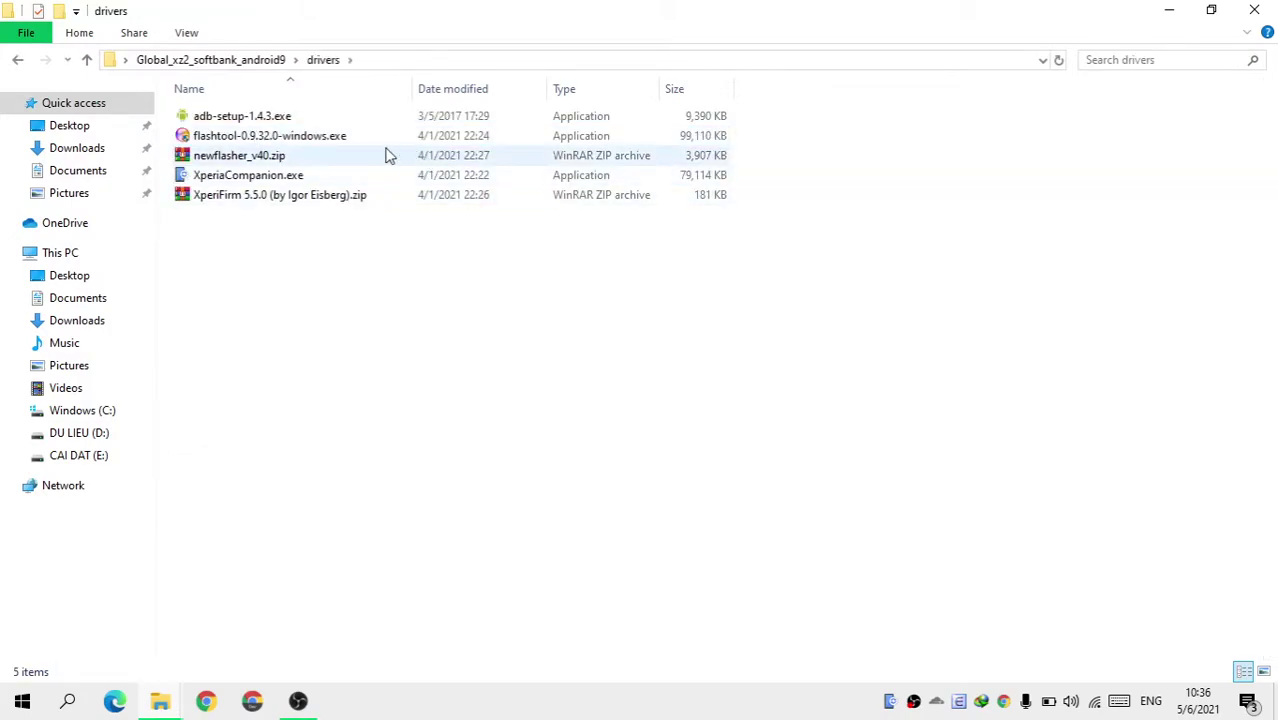
pyautogui.click(267, 142)
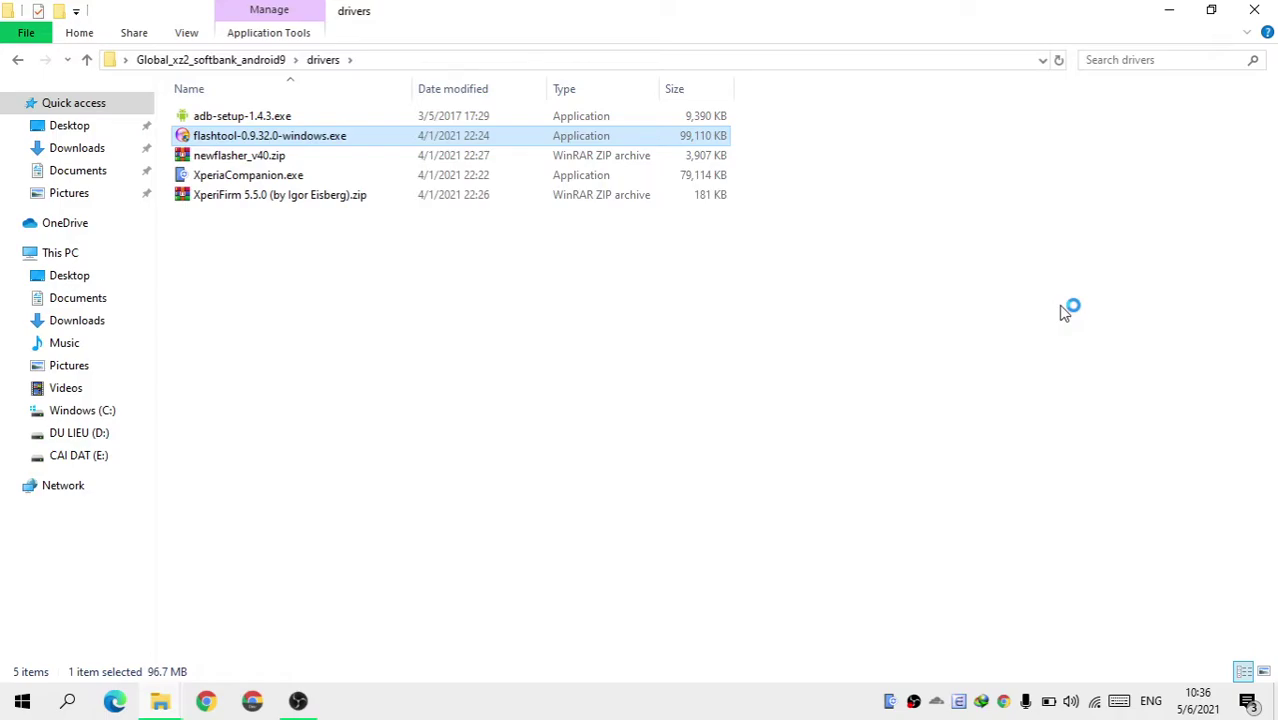
pyautogui.click(847, 168)
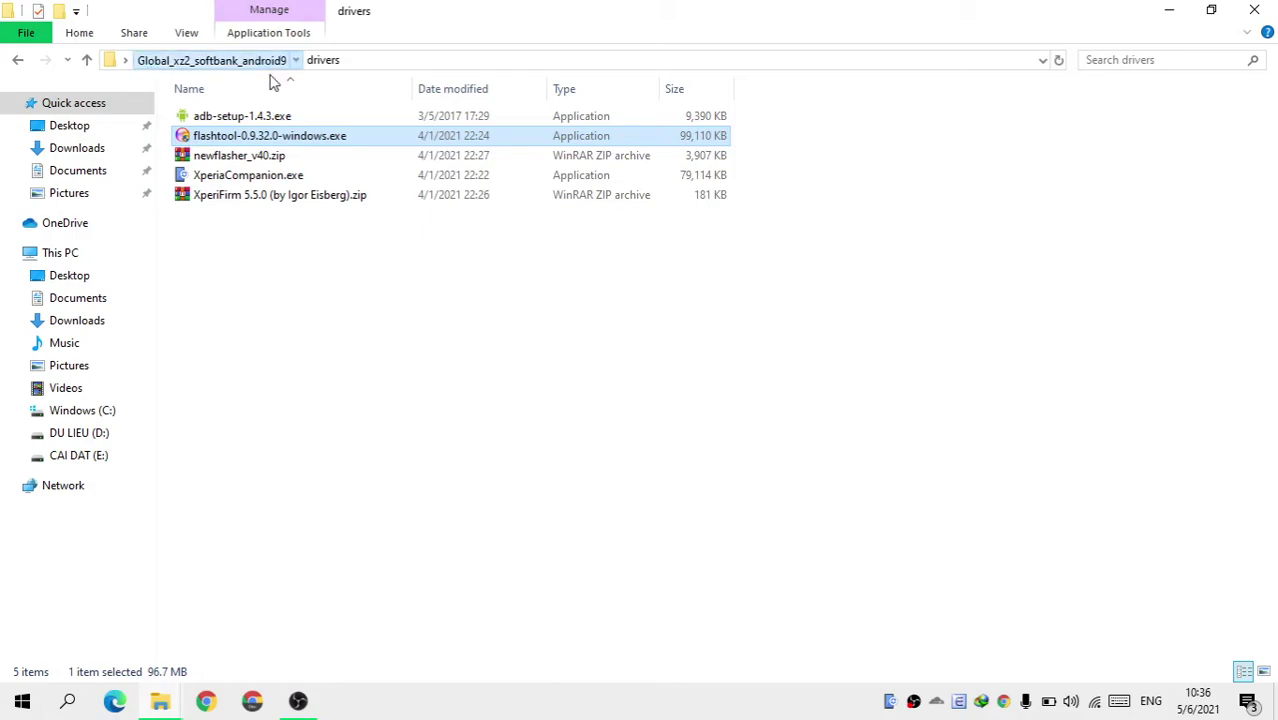
pyautogui.click(263, 62)
pyautogui.doubleClick(208, 136)
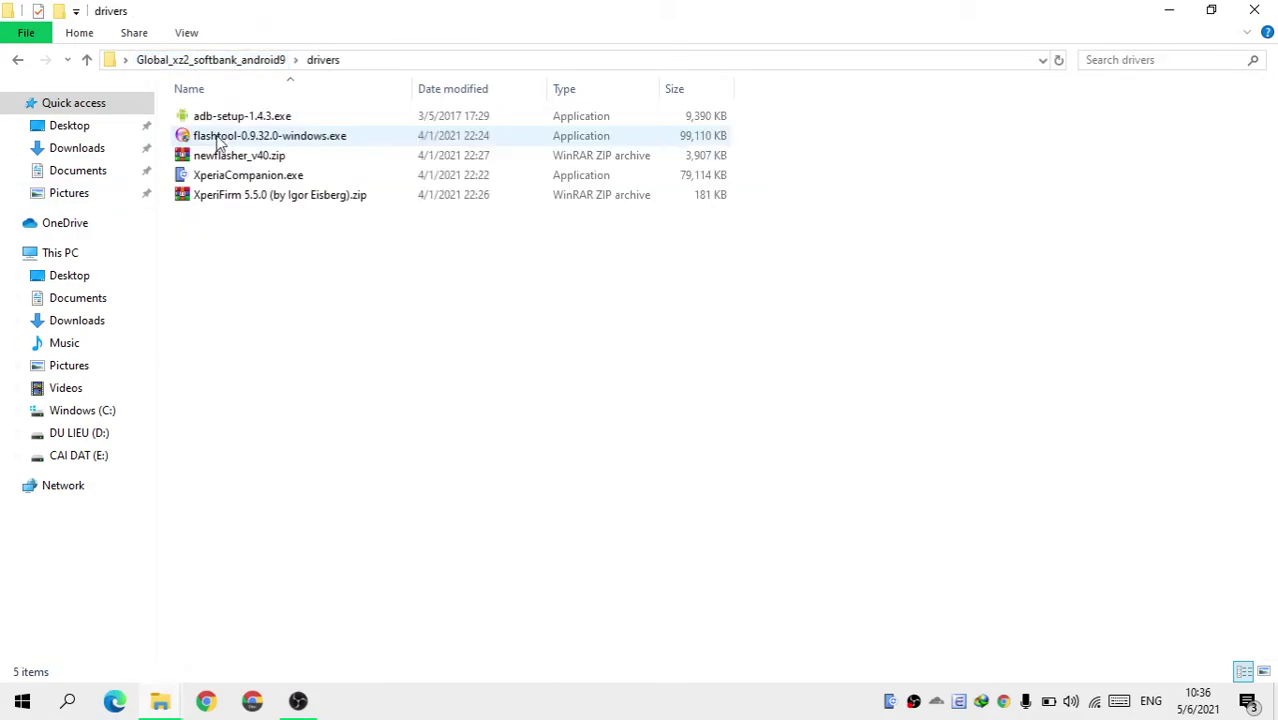
# Return to the Global_xz2_softbank_android9 folder and run newflasher.exe
pyautogui.click(257, 62)
pyautogui.scroll(-2, 250, 470)
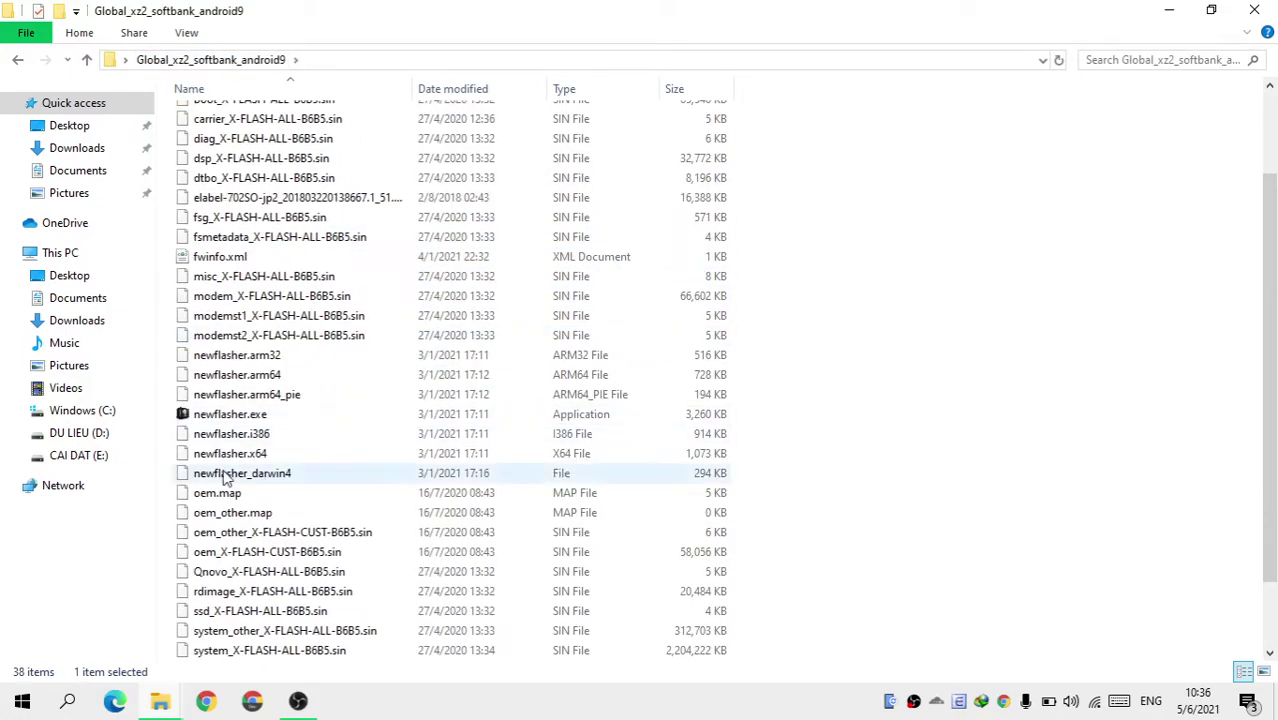
pyautogui.doubleClick(231, 416)
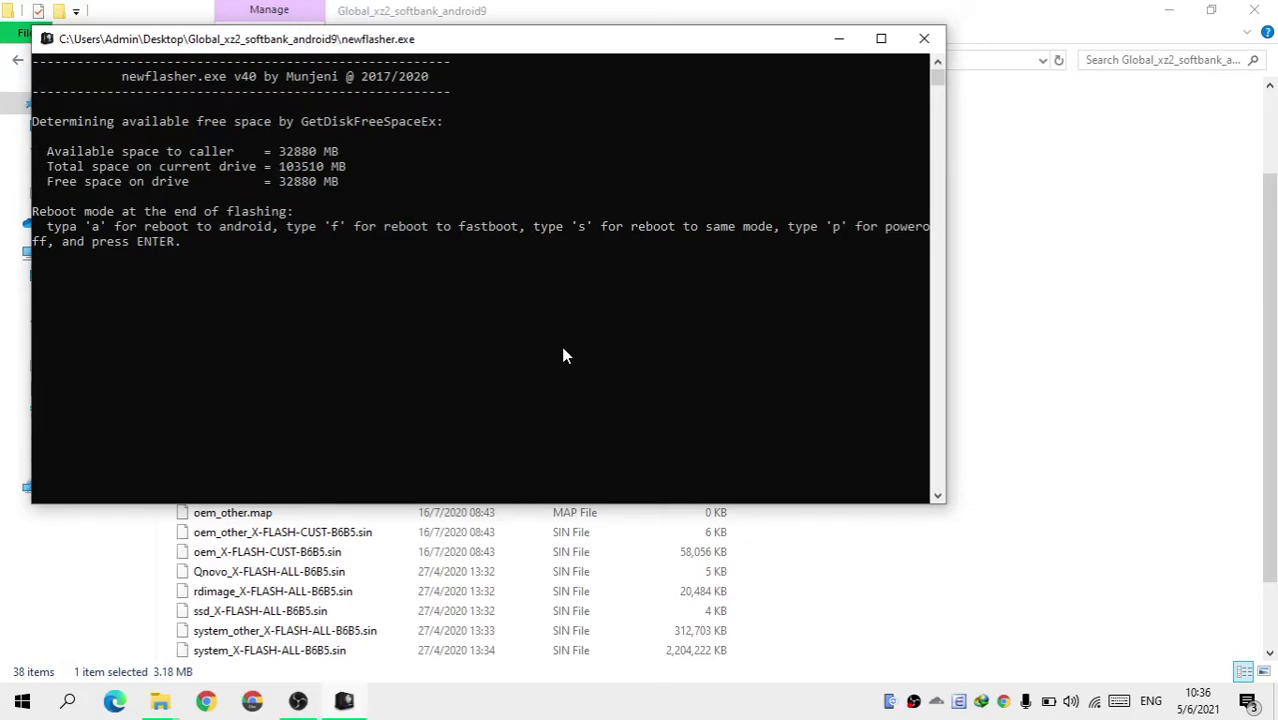
# Switch to OBS, show the Video Capture Device source and reactivate its HD WebCam through the source properties
pyautogui.hotkey('alt', 'Tab')
pyautogui.hotkey('alt', 'Tab')
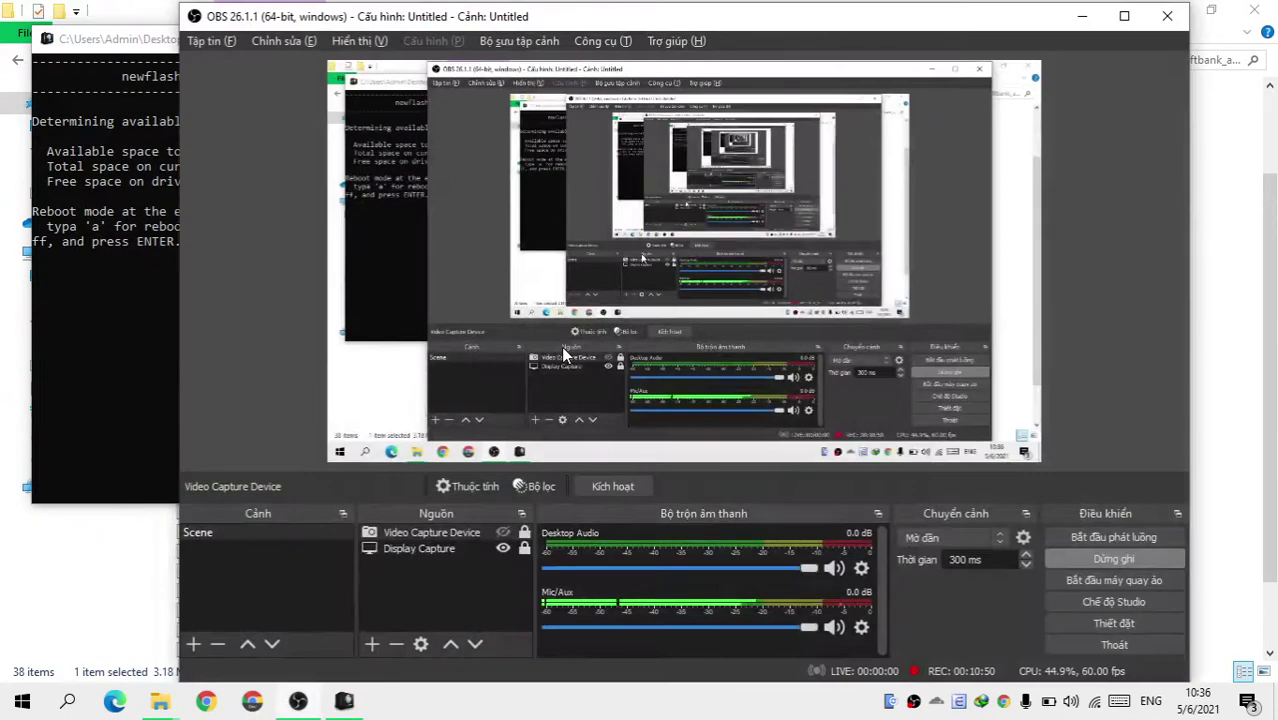
pyautogui.click(504, 535)
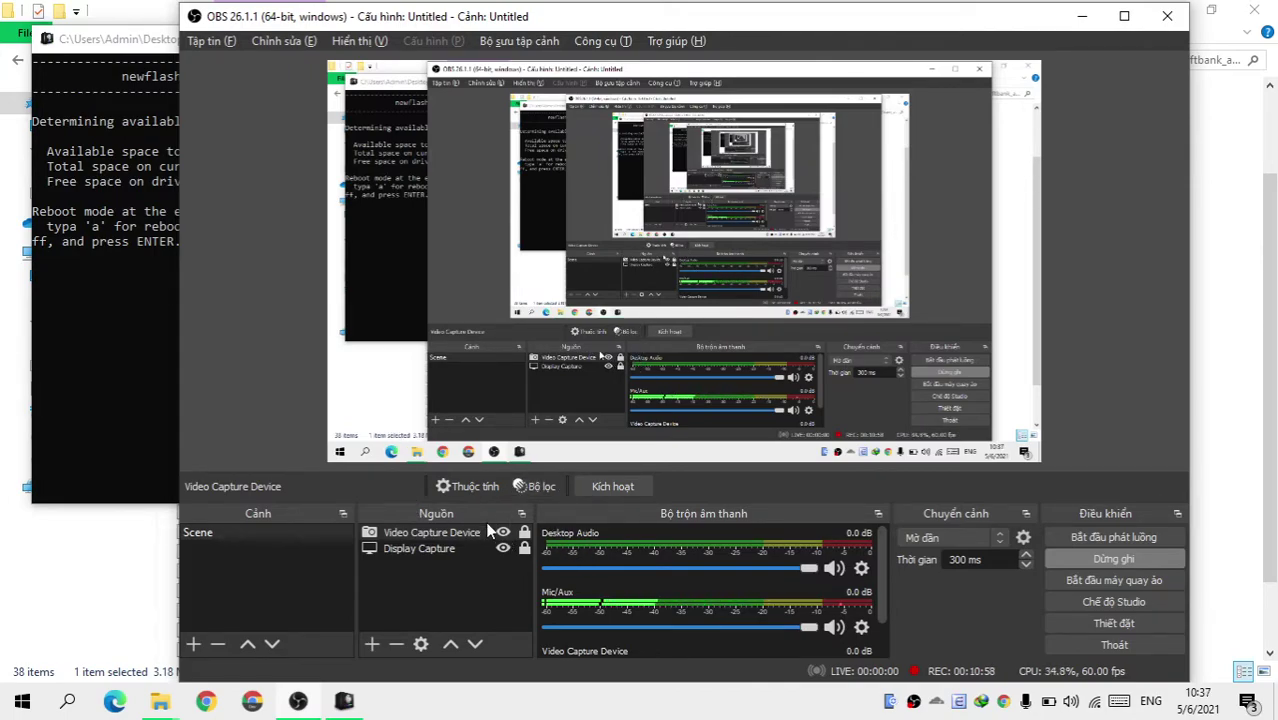
pyautogui.doubleClick(488, 535)
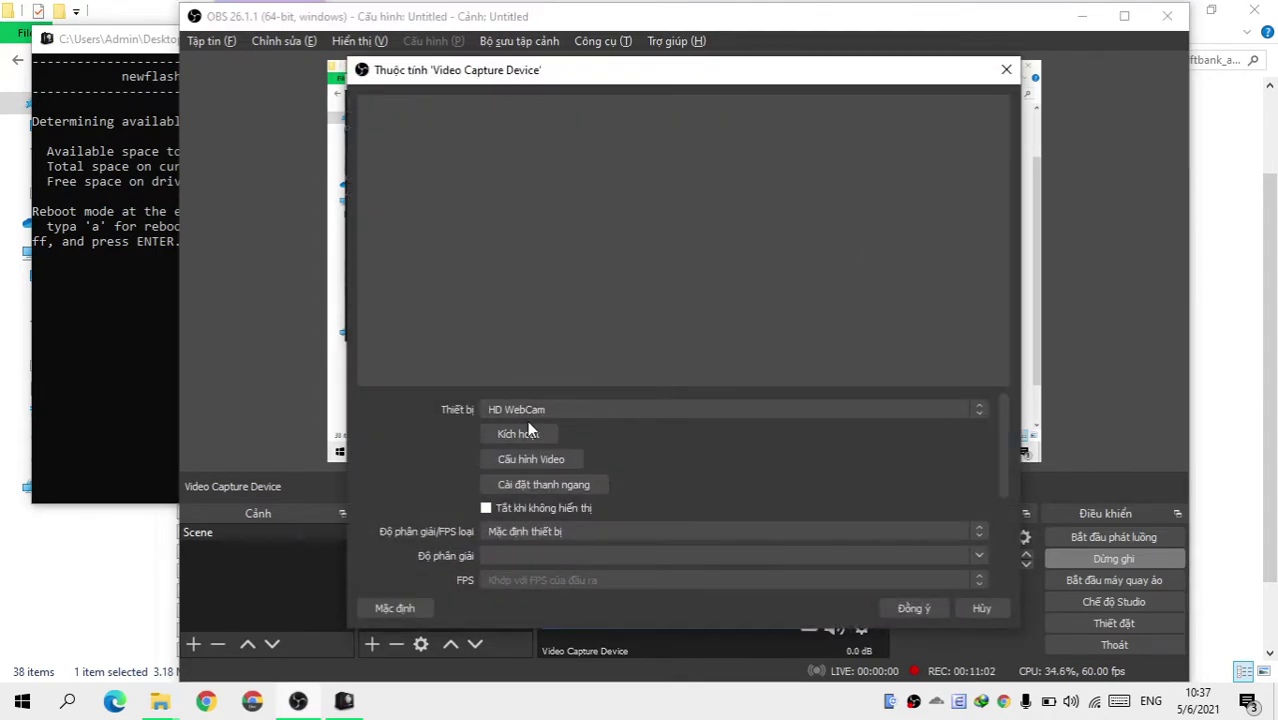
pyautogui.click(525, 432)
pyautogui.click(912, 609)
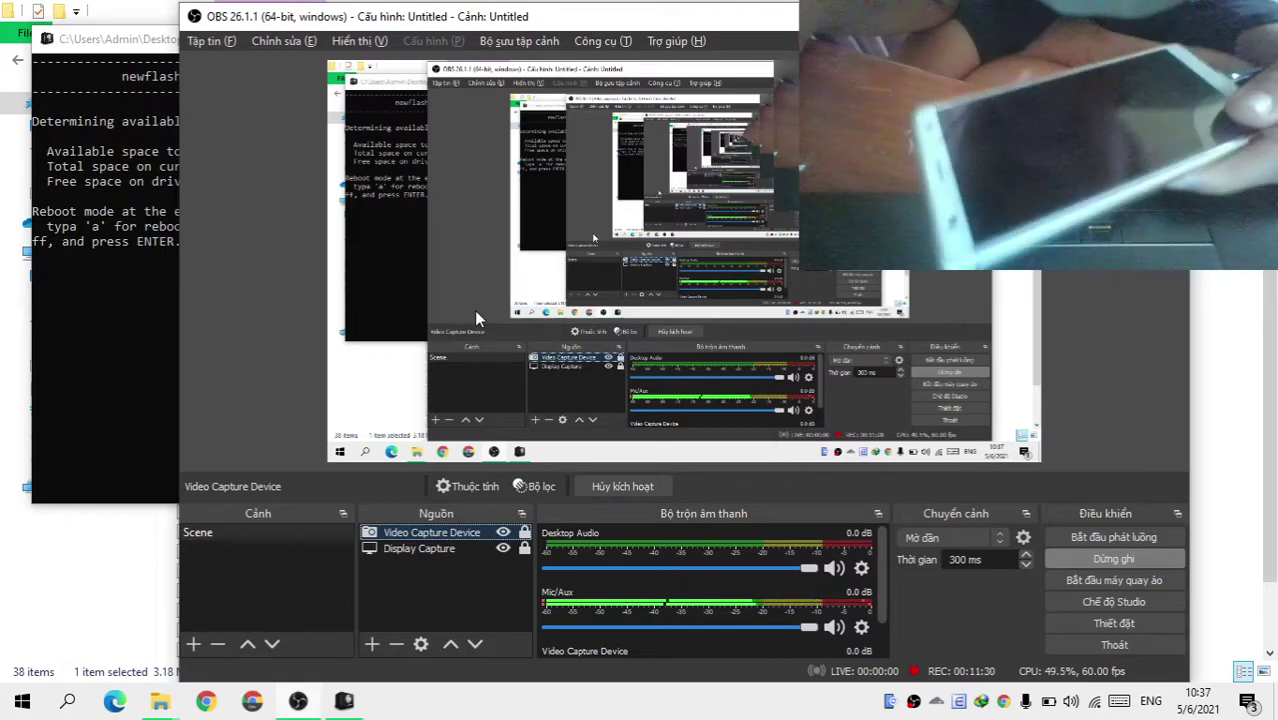
pyautogui.click(356, 172)
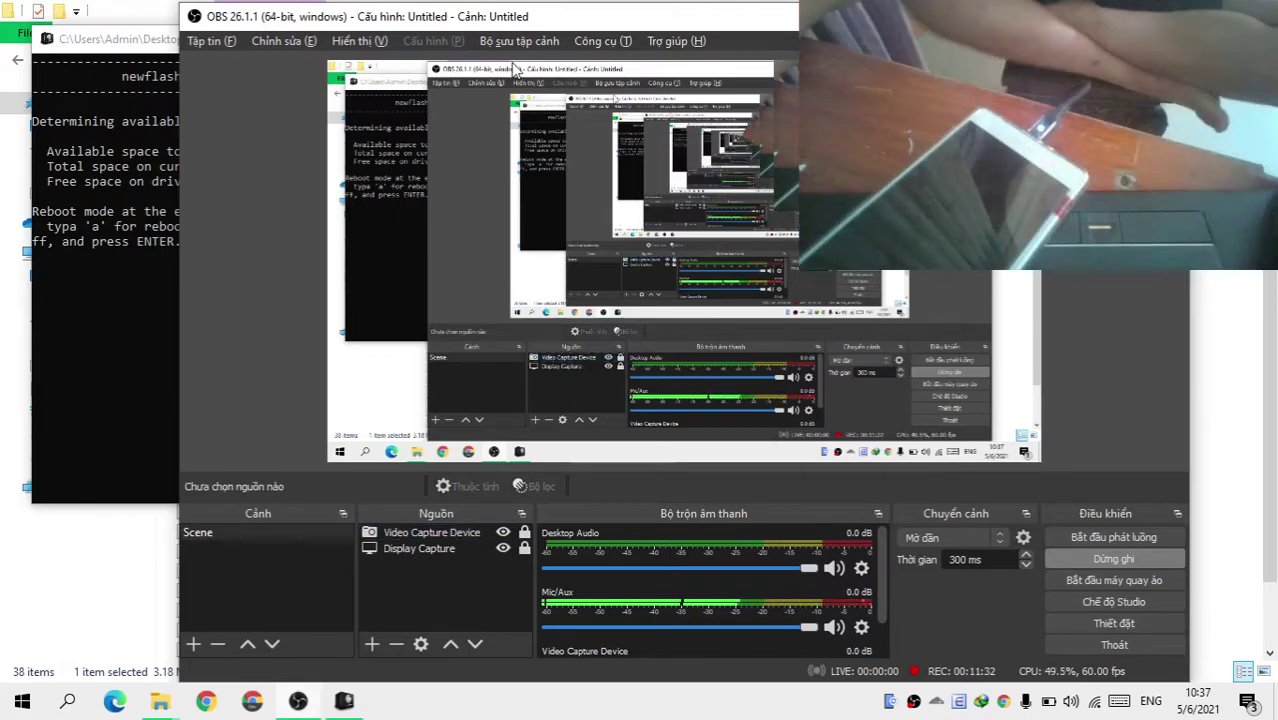
# Start flashing in newflasher with reboot mode s, answering n to both the GordonGate driver and the trim area dump
pyautogui.hotkey('alt', 'Tab')
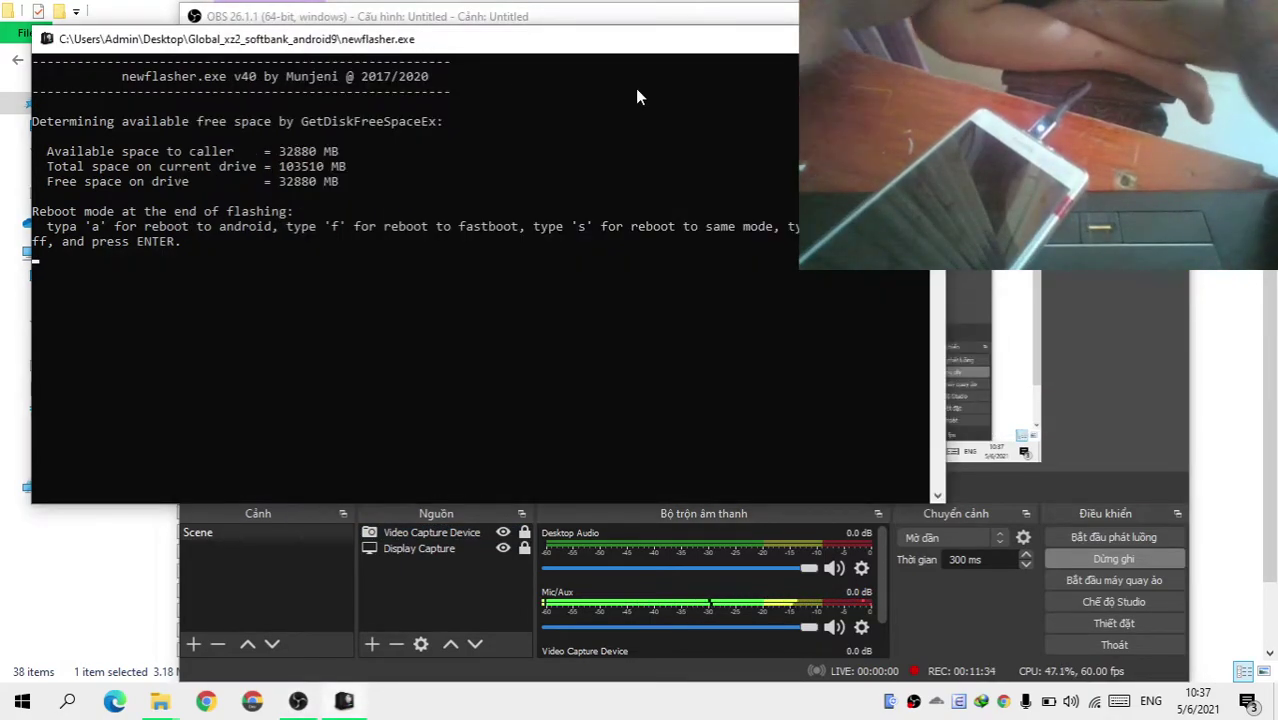
pyautogui.write('s')
pyautogui.press('Return')
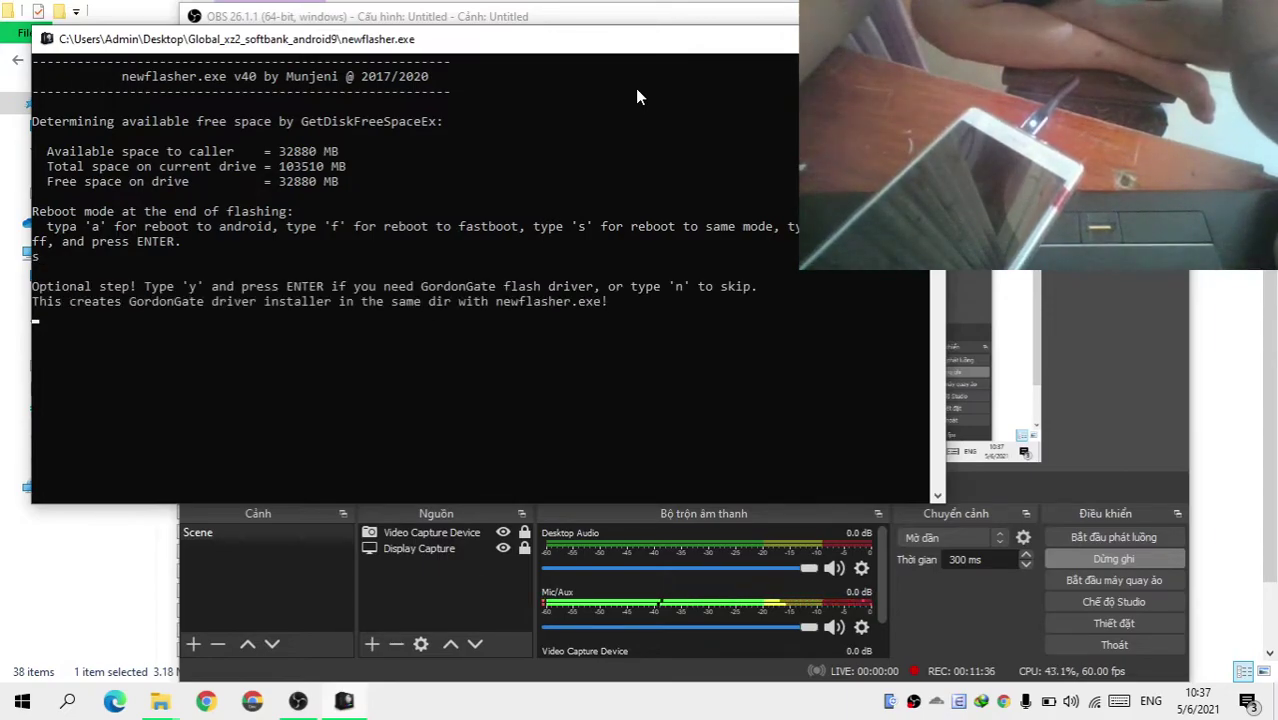
pyautogui.write('n')
pyautogui.press('Return')
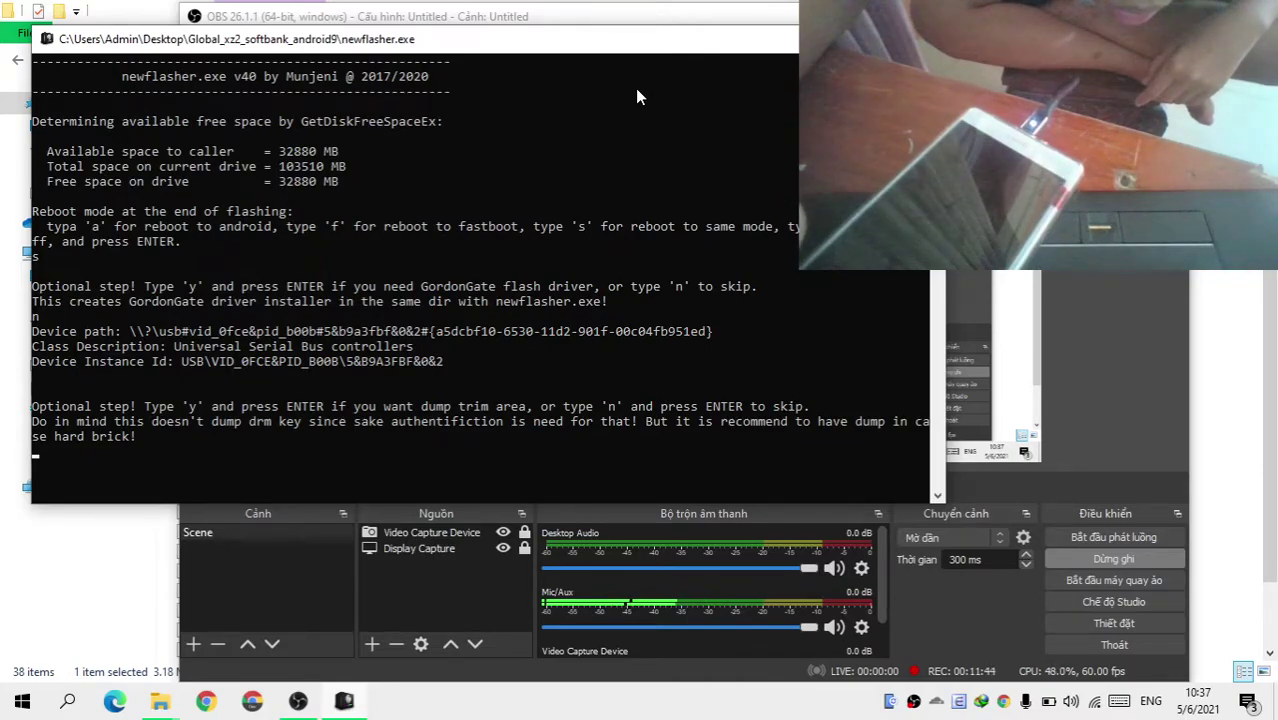
pyautogui.write('n')
pyautogui.press('Return')
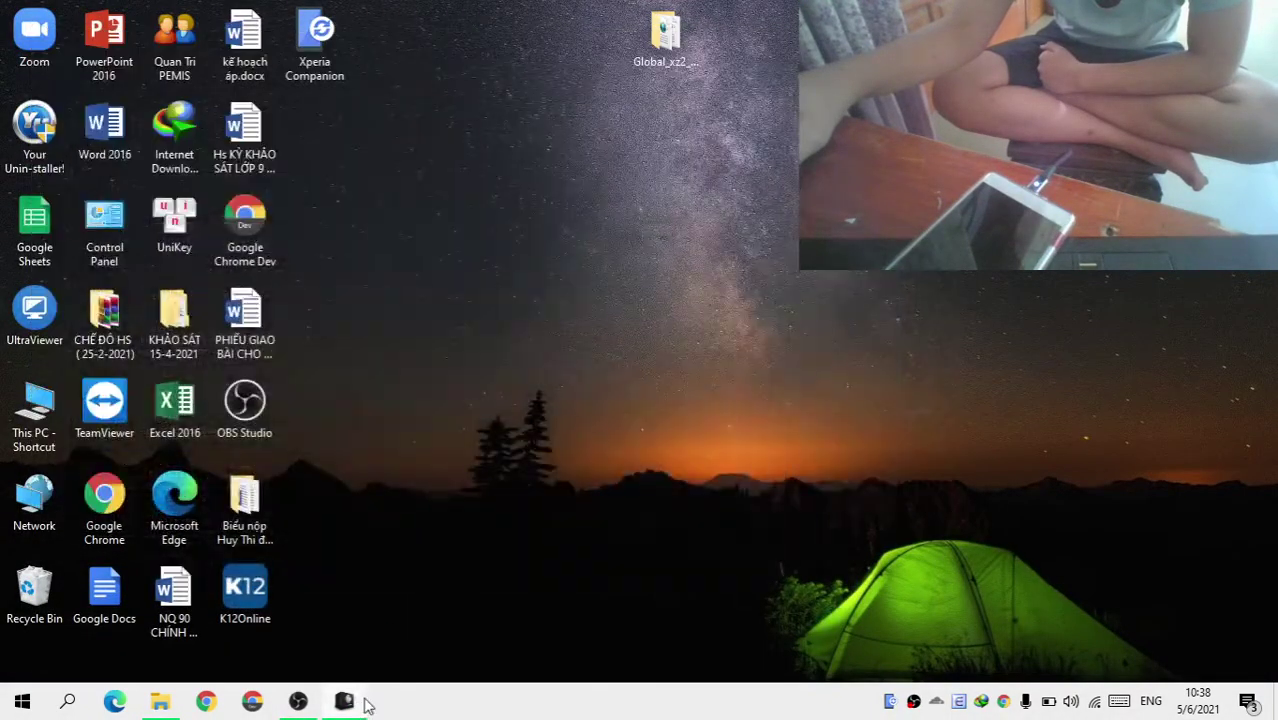
# Restore the newflasher console, dismiss it after flashing completes and switch to OBS
pyautogui.click(345, 700)
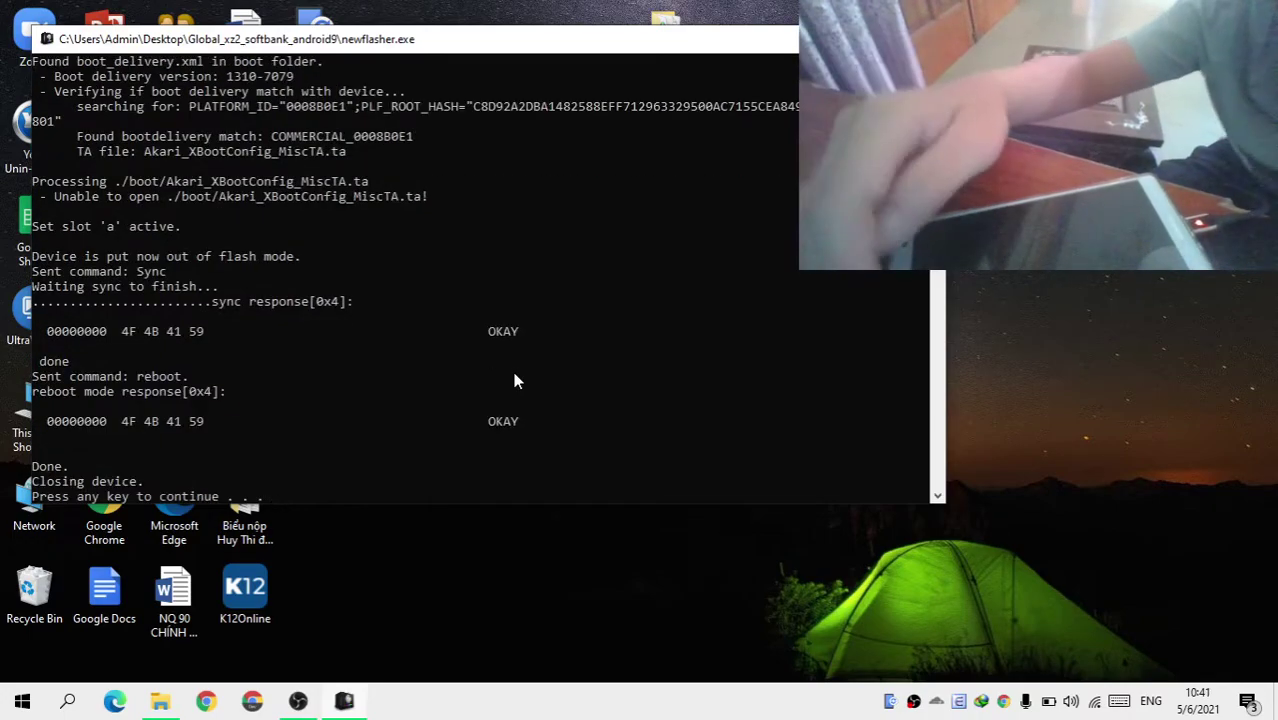
pyautogui.press('Return')
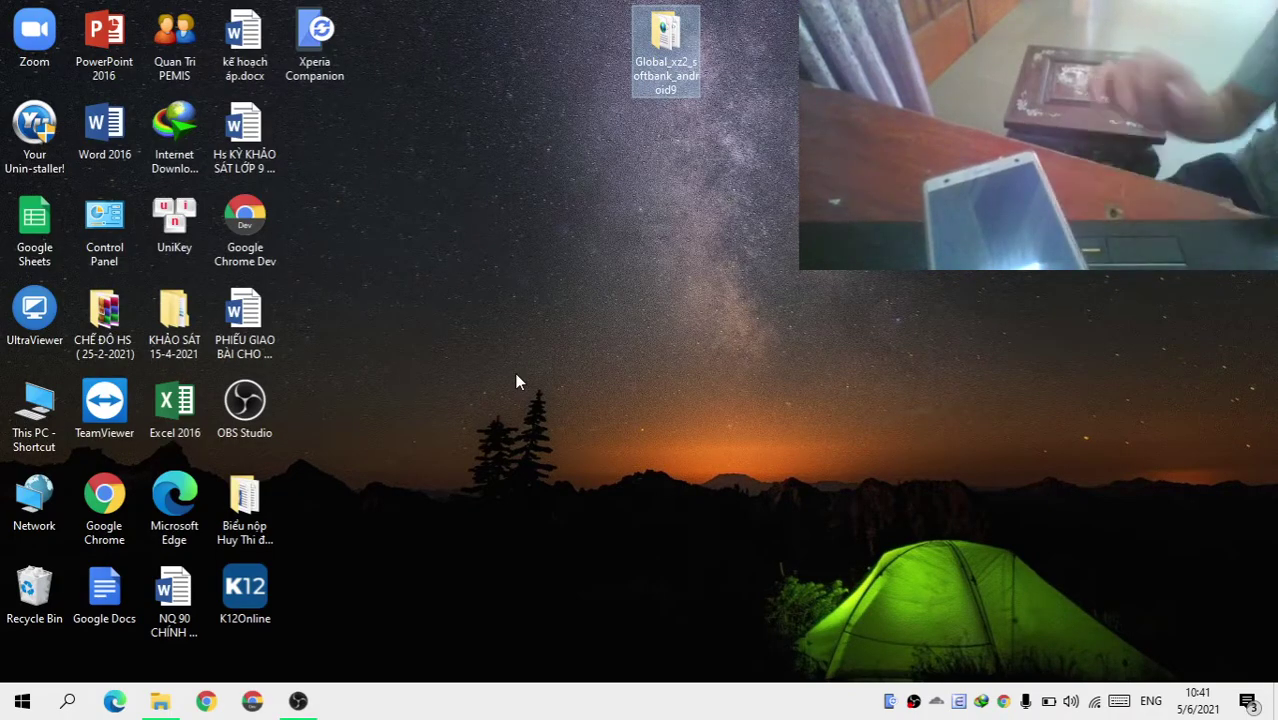
pyautogui.hotkey('alt', 'Tab')
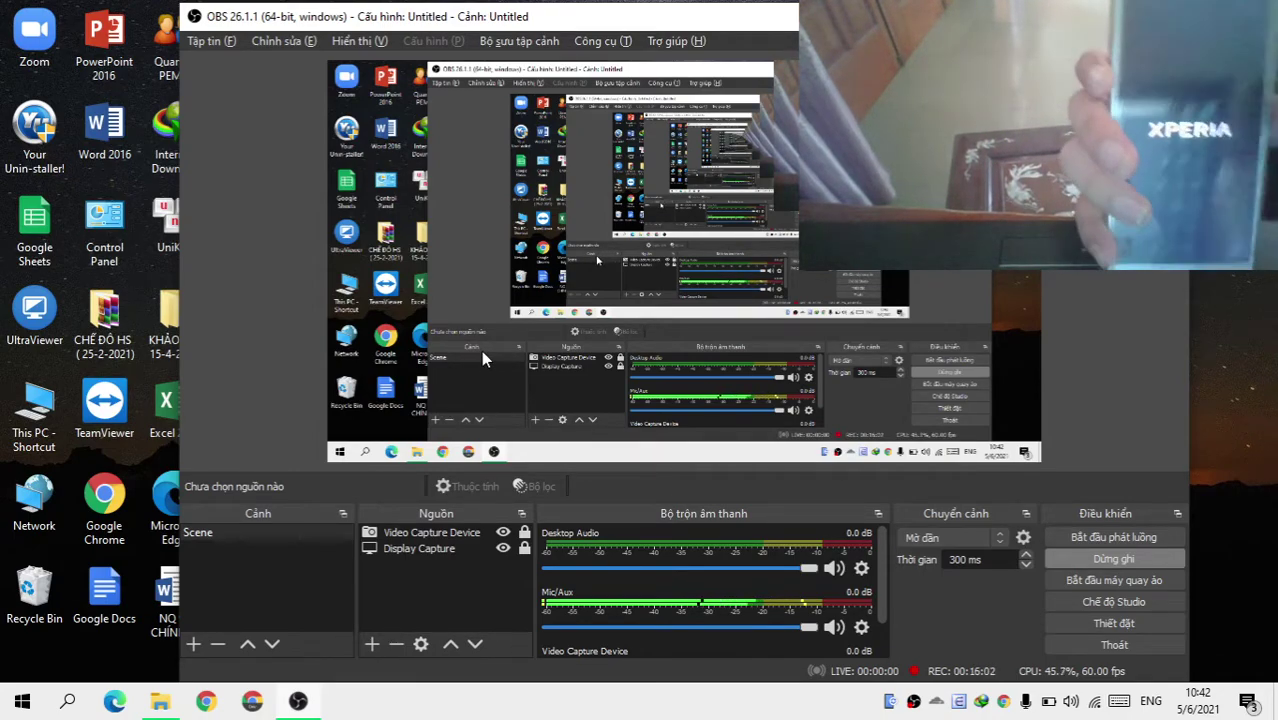
pyautogui.press('super+d')
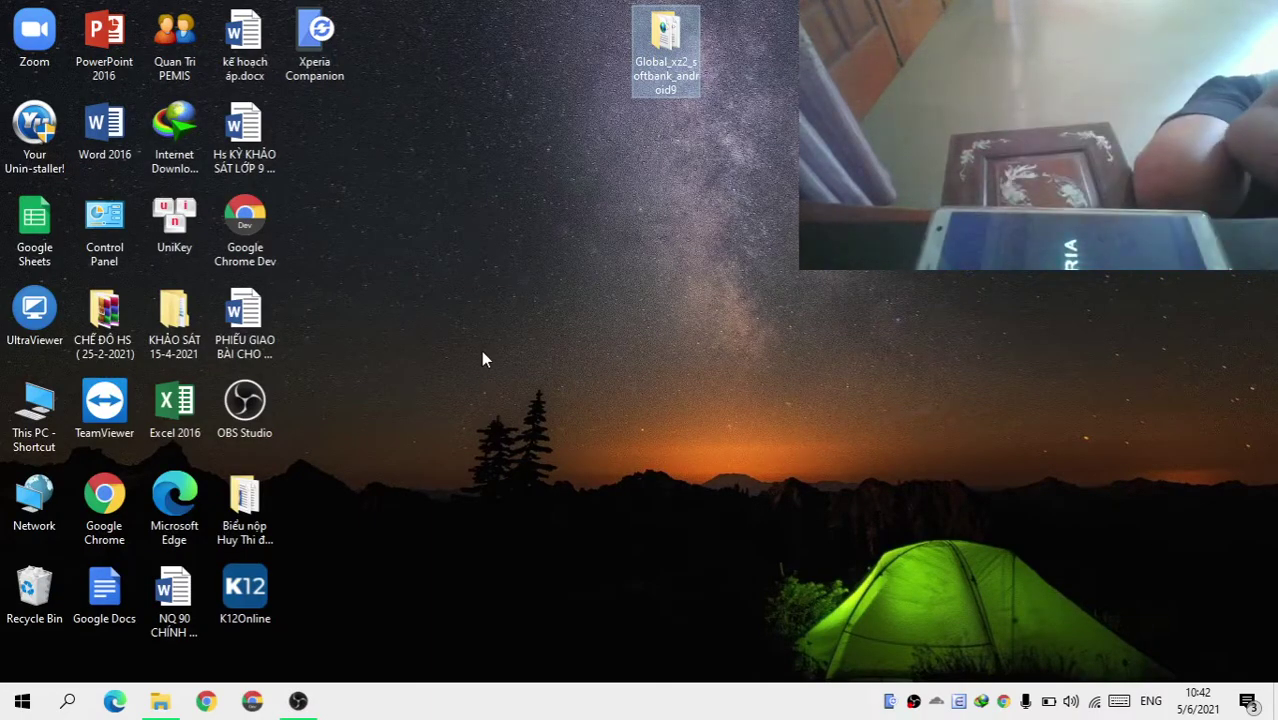
pyautogui.hotkey('alt', 'Tab')
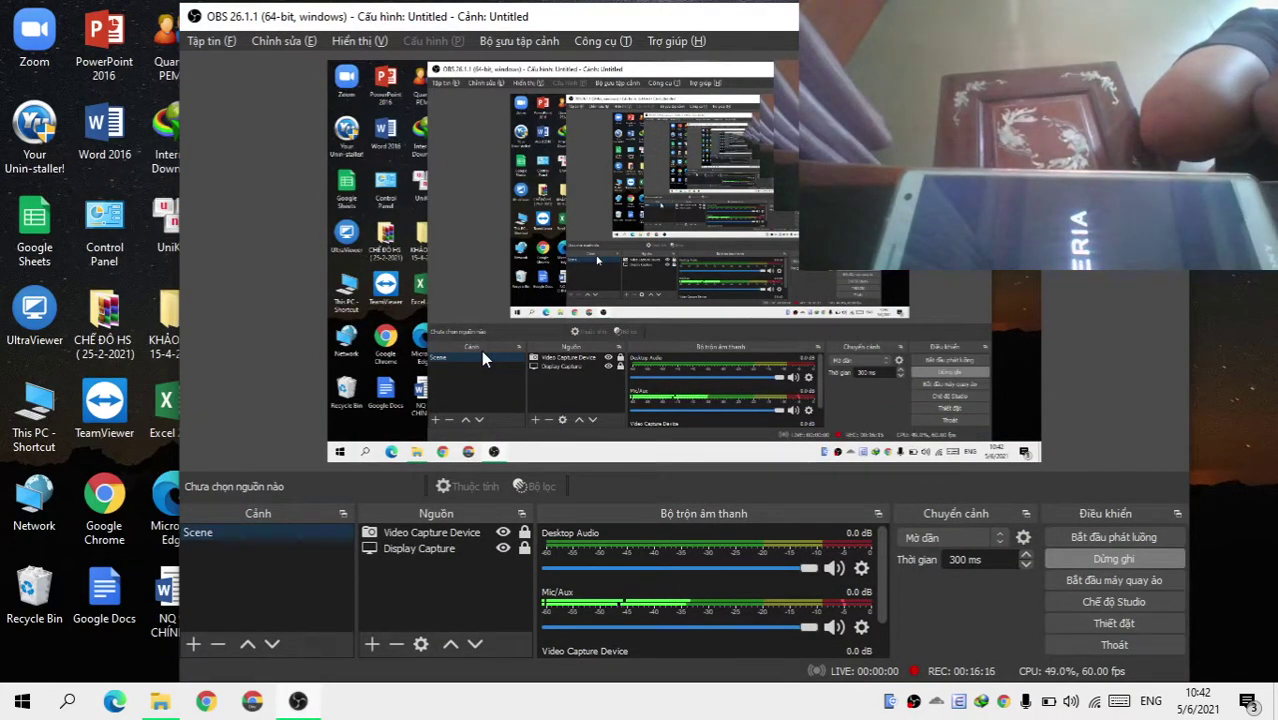
pyautogui.hotkey('alt', 'Tab')
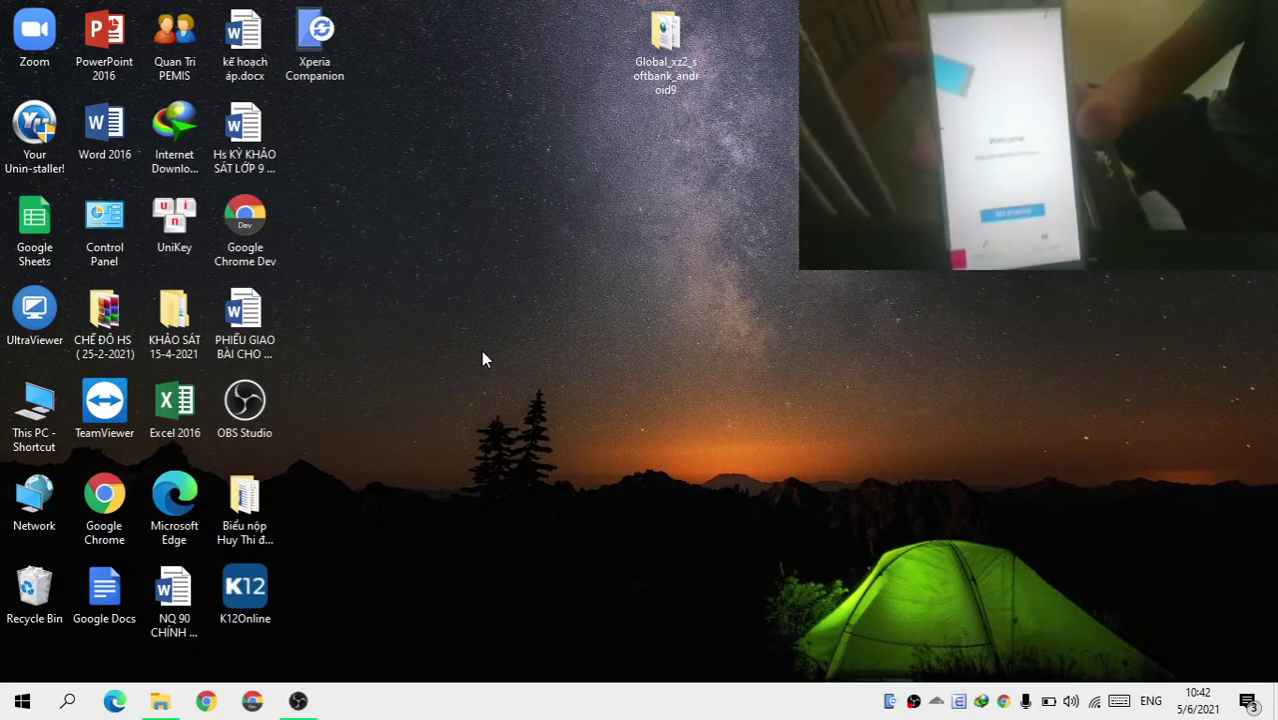
pyautogui.hotkey('alt', 'Tab')
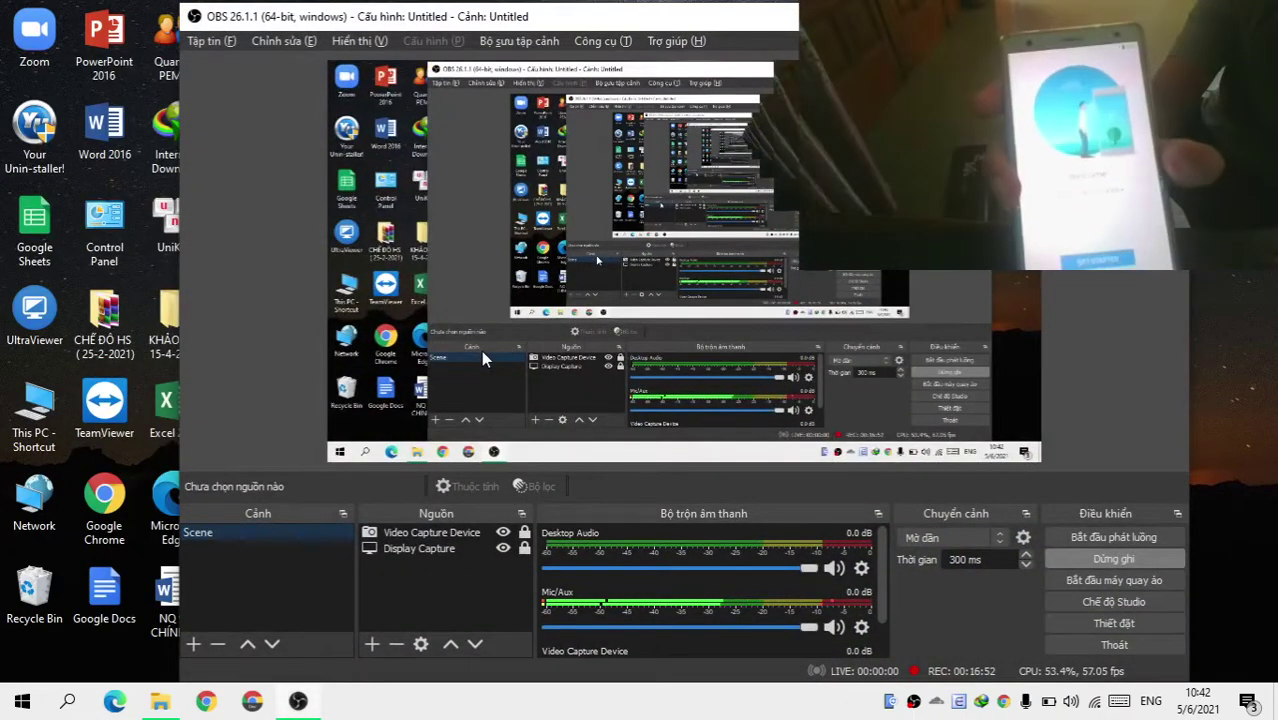
pyautogui.press('super+d')
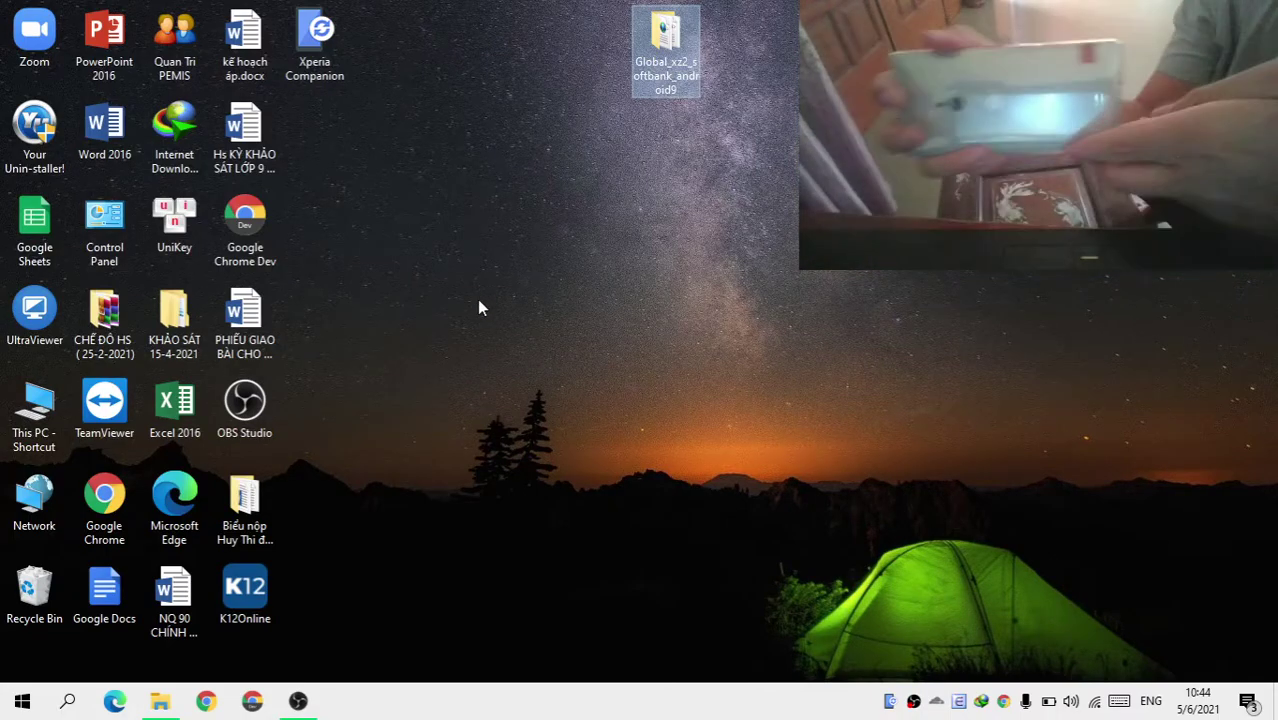
pyautogui.hotkey('alt', 'Tab')
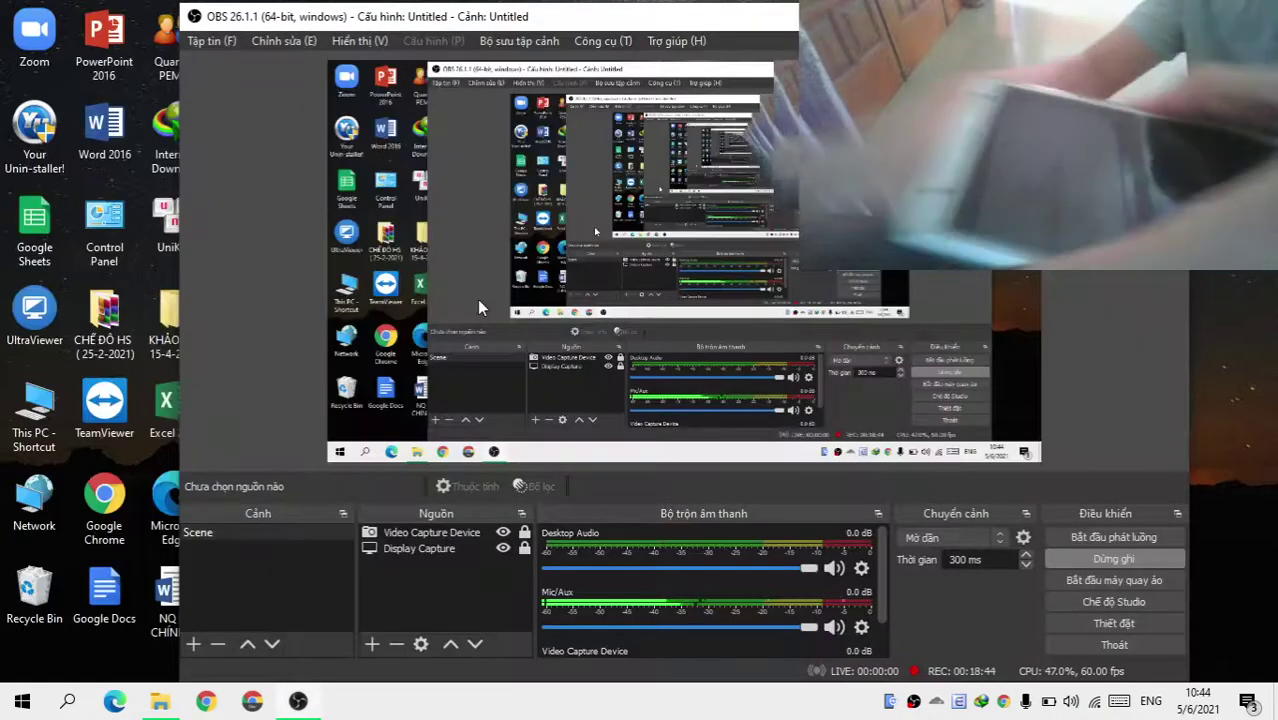
# Try to start streaming and close the stream settings dialog without opening the settings
pyautogui.click(1155, 541)
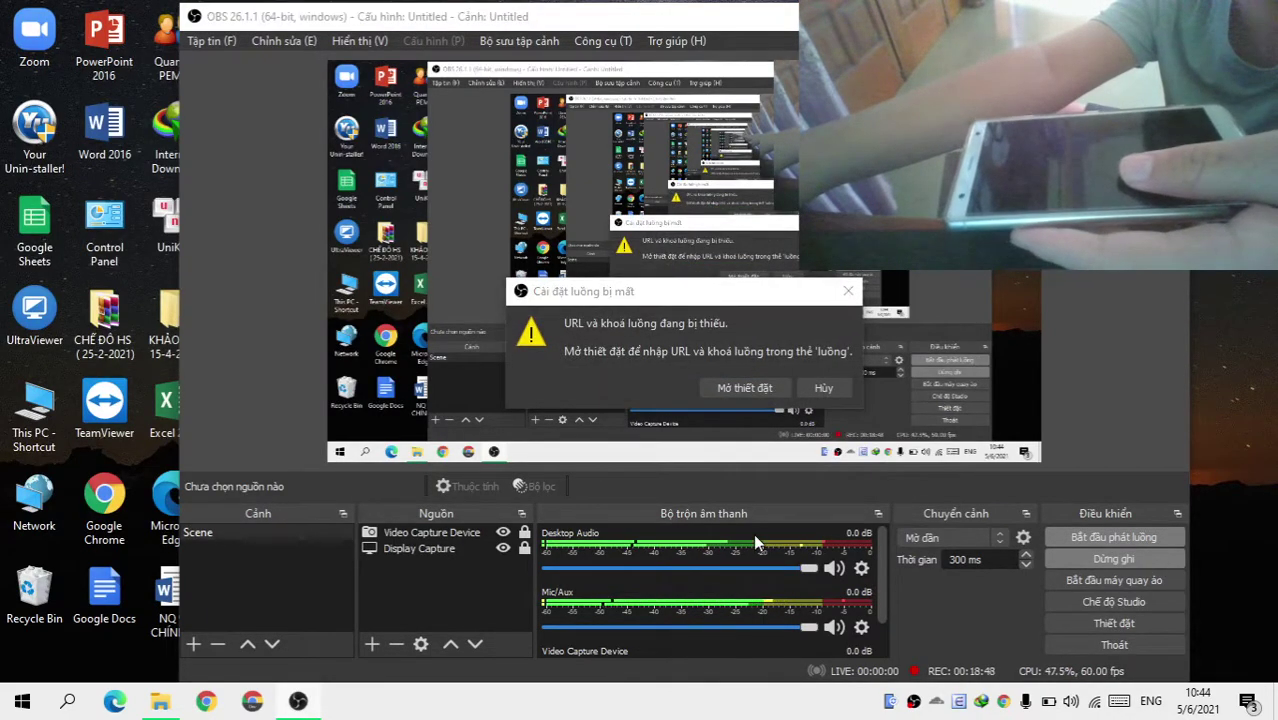
pyautogui.click(848, 291)
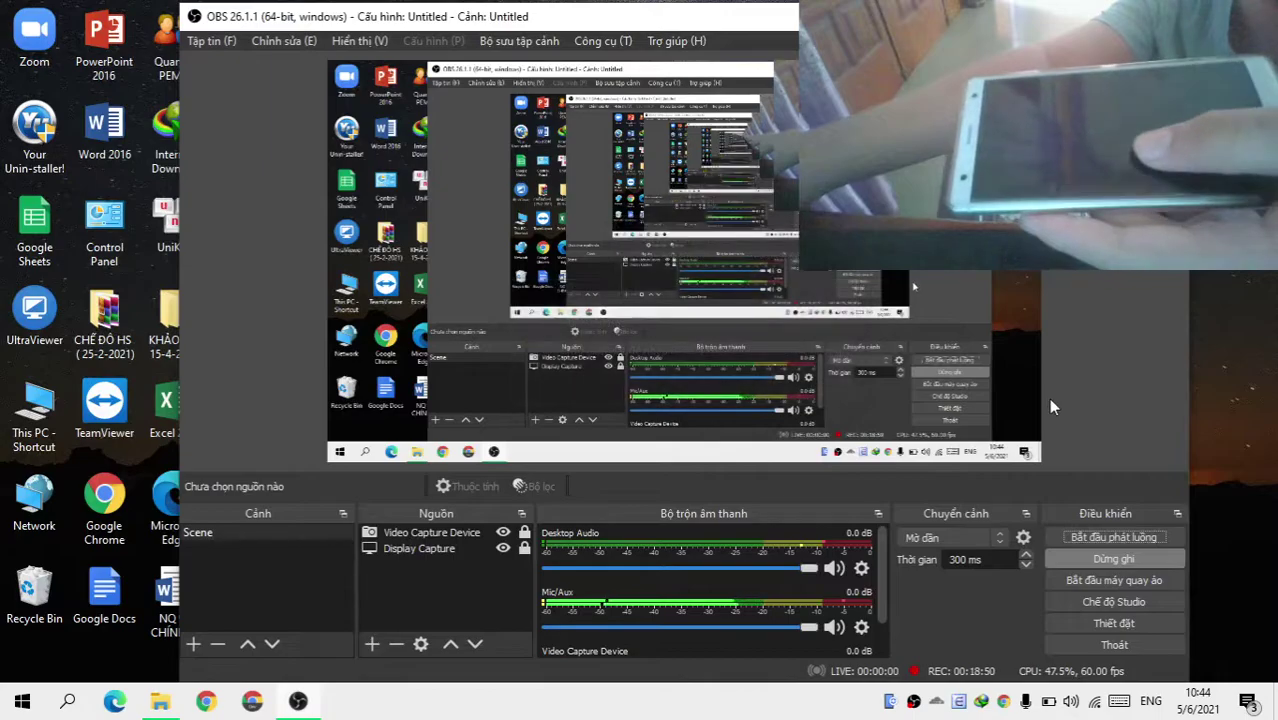